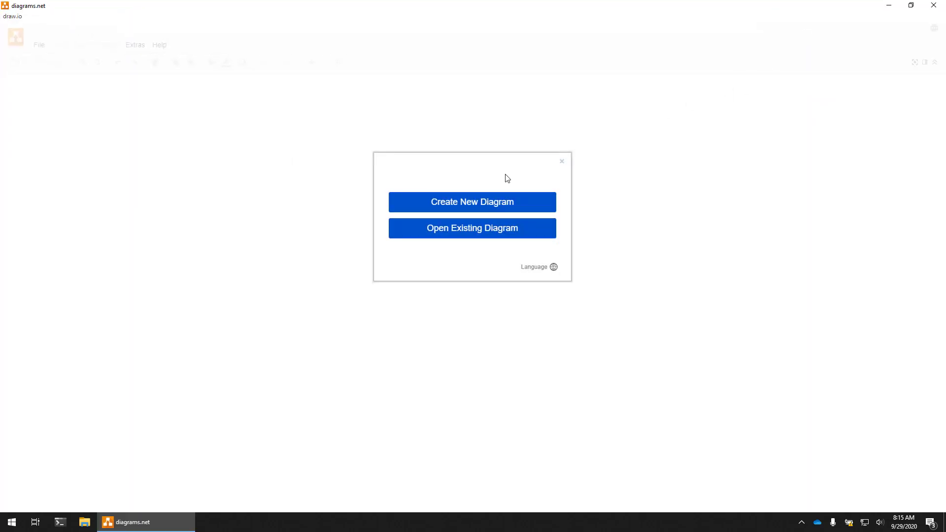
Choose to create a new diagram from the draw.io start screen.
click(483, 202)
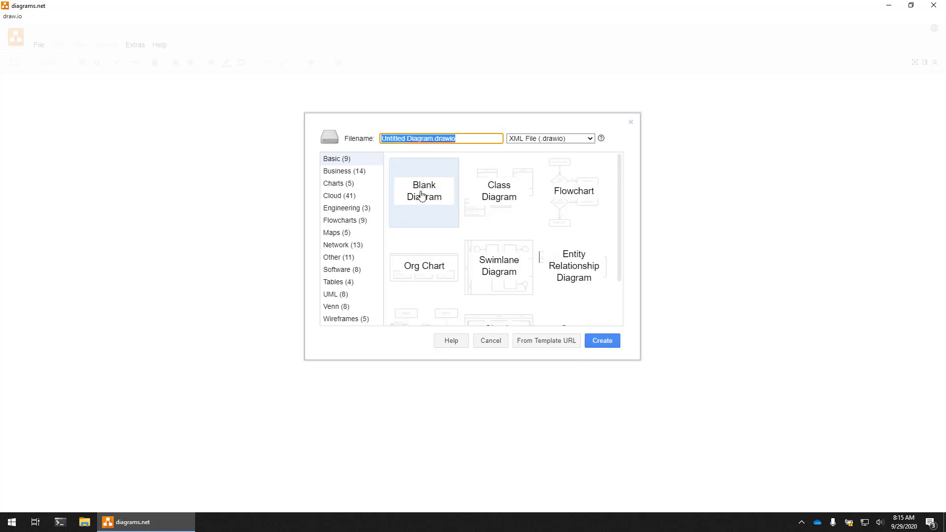
Create the blank Untitled Diagram and show the Entity Relation shape set instead of General.
click(603, 341)
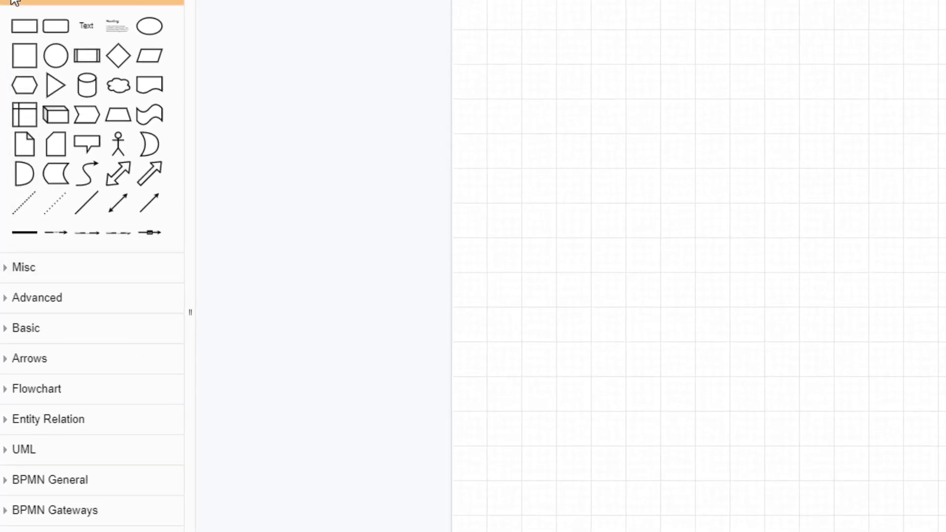
click(29, 3)
click(17, 56)
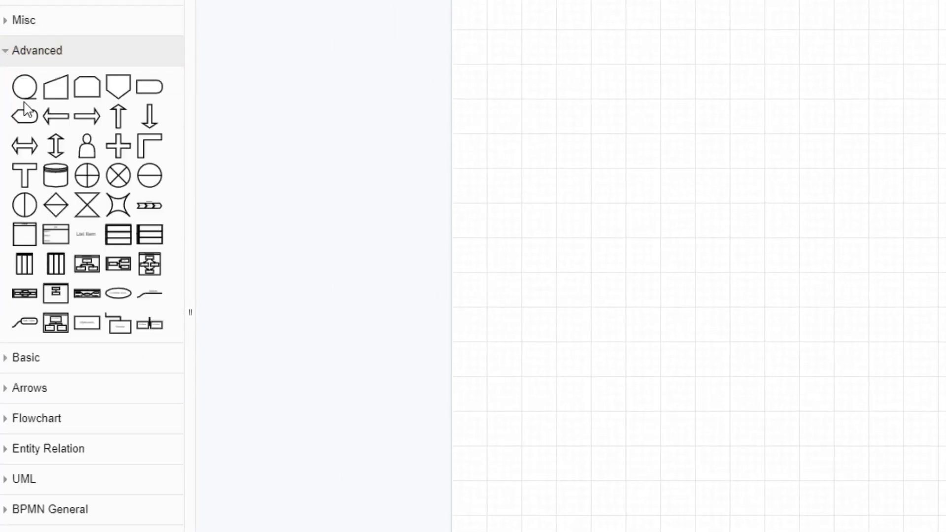
click(11, 54)
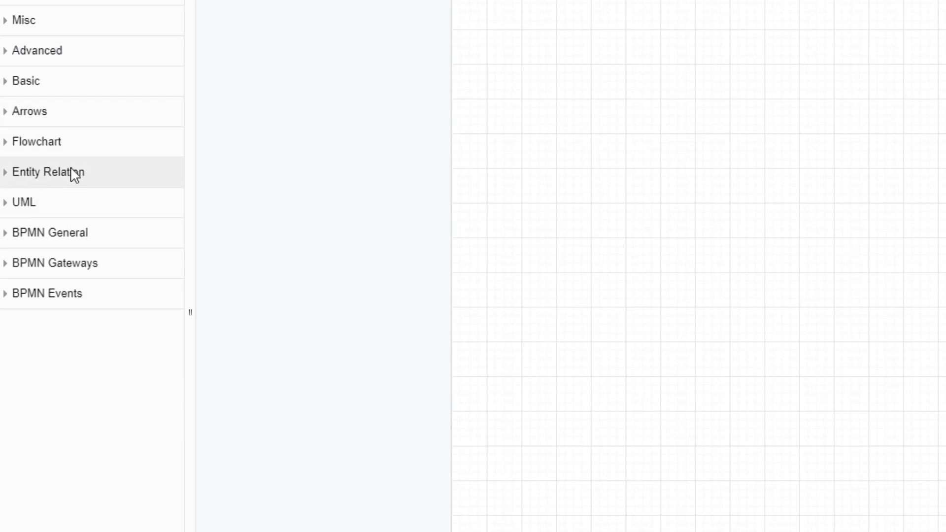
click(8, 175)
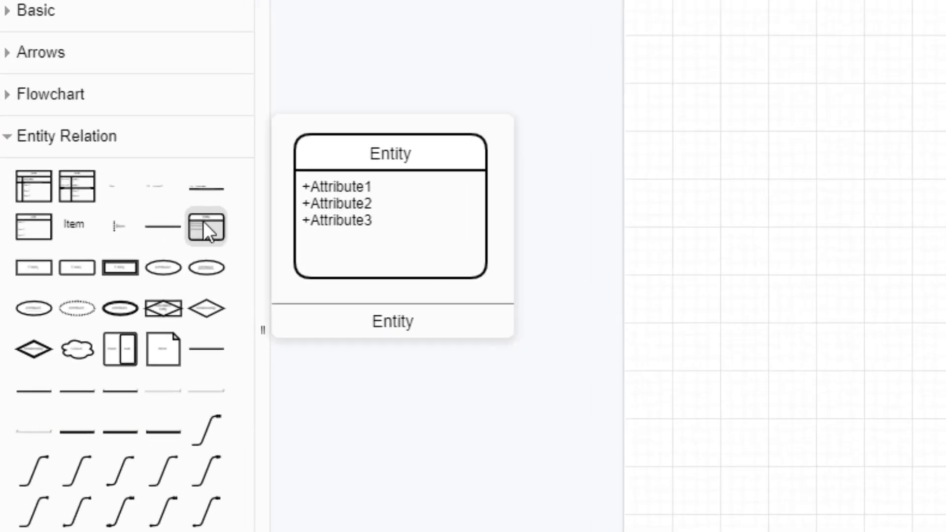
mouse_move(375, 205)
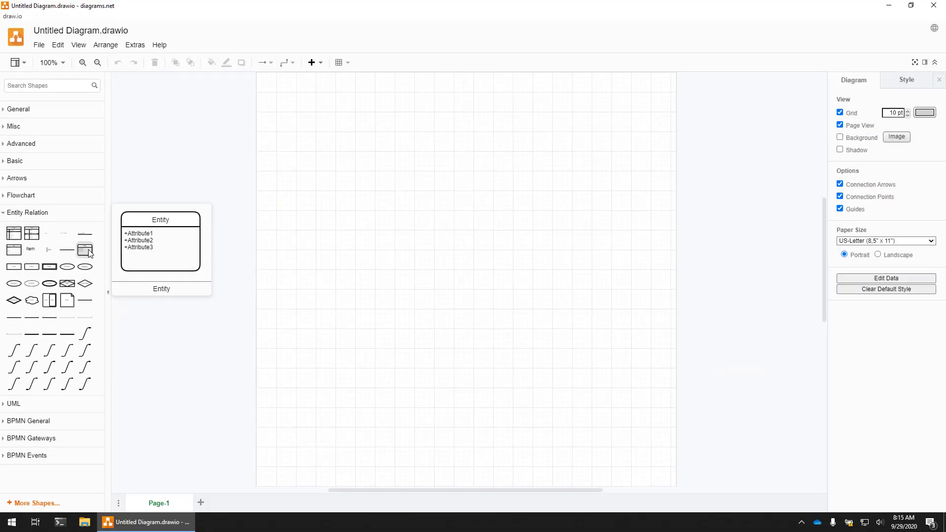
Place an Entity table on the page, move it lower and resize it to 140 x 110.
drag(89, 254, 338, 173)
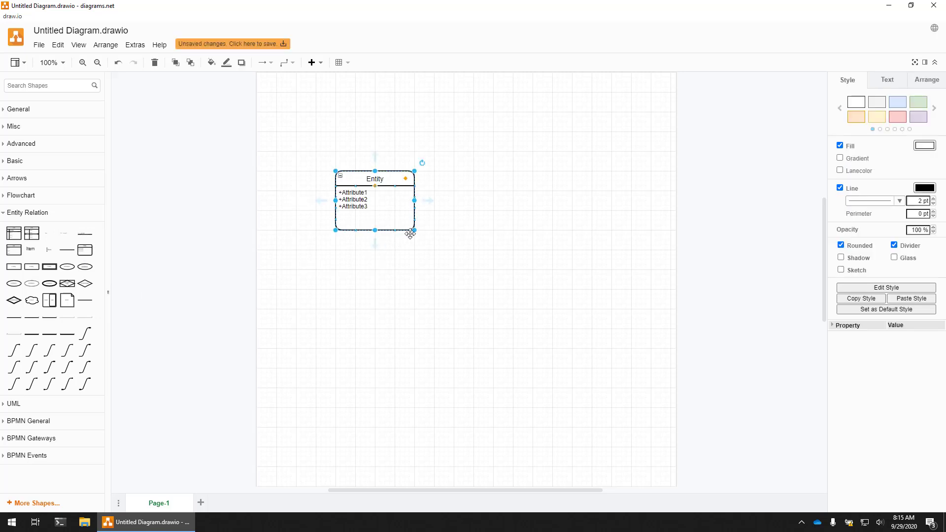
scroll(502, 341, up, 2)
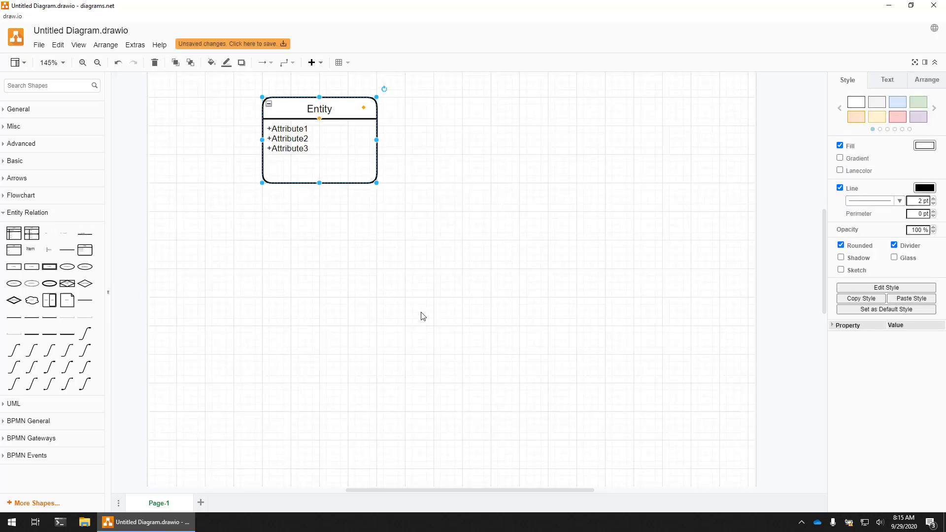
drag(290, 271, 290, 380)
drag(290, 294, 291, 286)
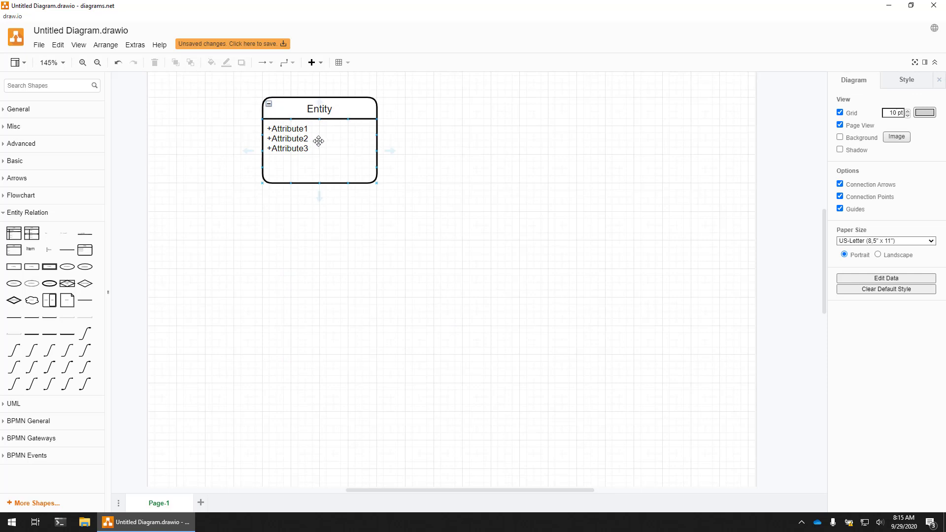
drag(324, 133, 348, 241)
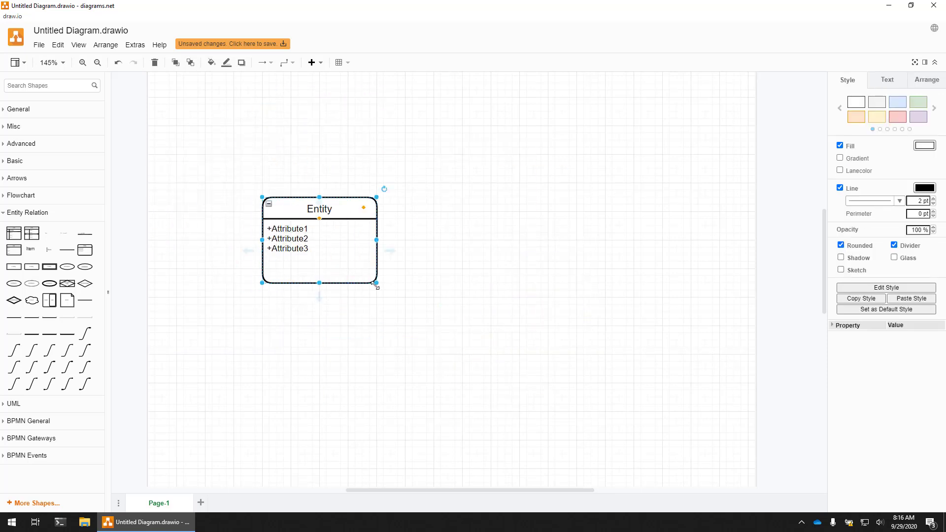
drag(377, 283, 355, 277)
Retitle the entity table 'Customer'.
click(302, 186)
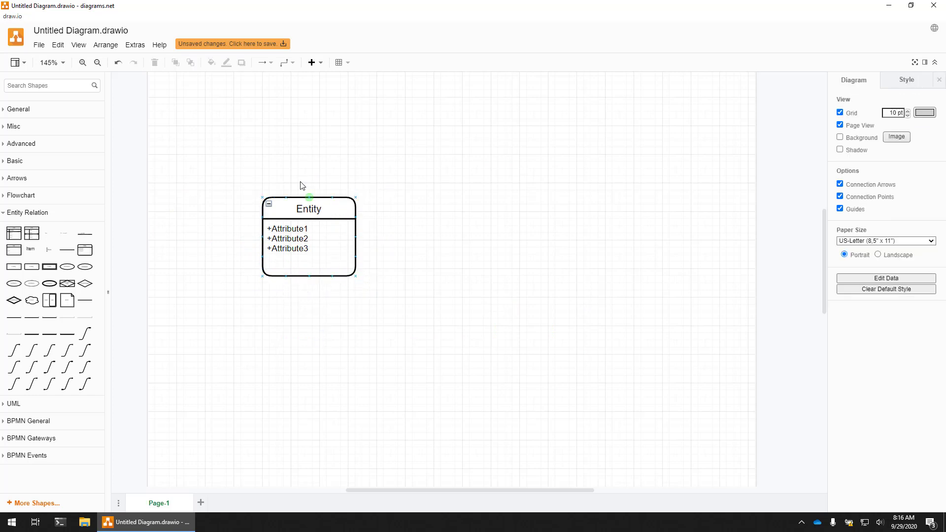
click(309, 212)
double_click(309, 212)
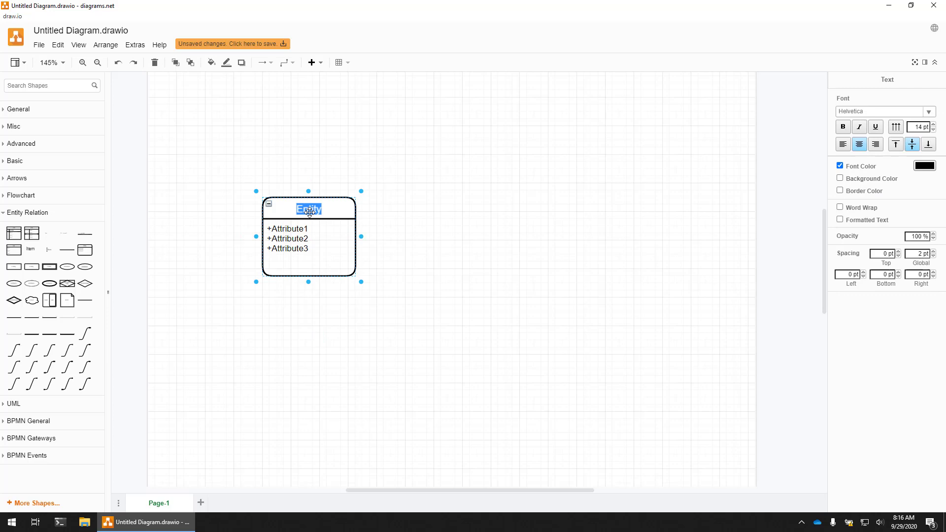
text(Customer)
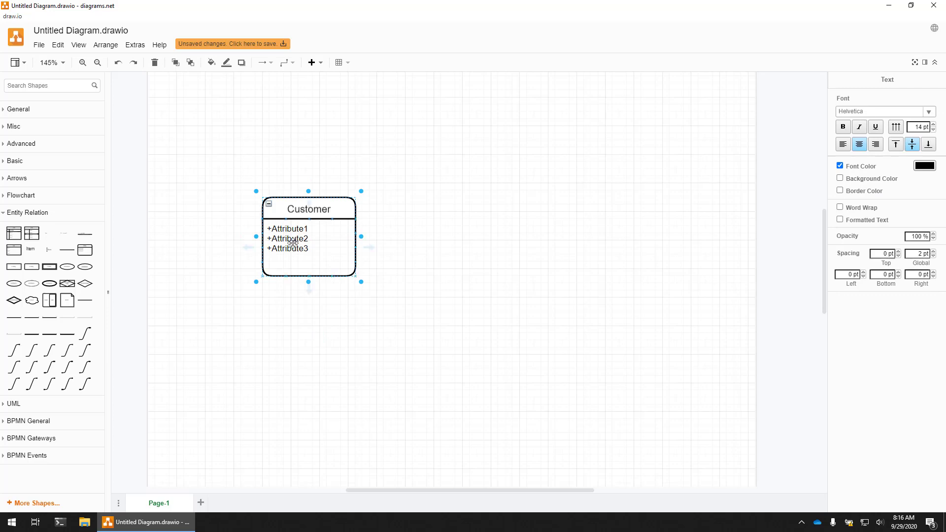
click(294, 237)
Replace the placeholder rows with six customer attributes, from 'customer name [R]' to 'customer whatever'.
double_click(284, 237)
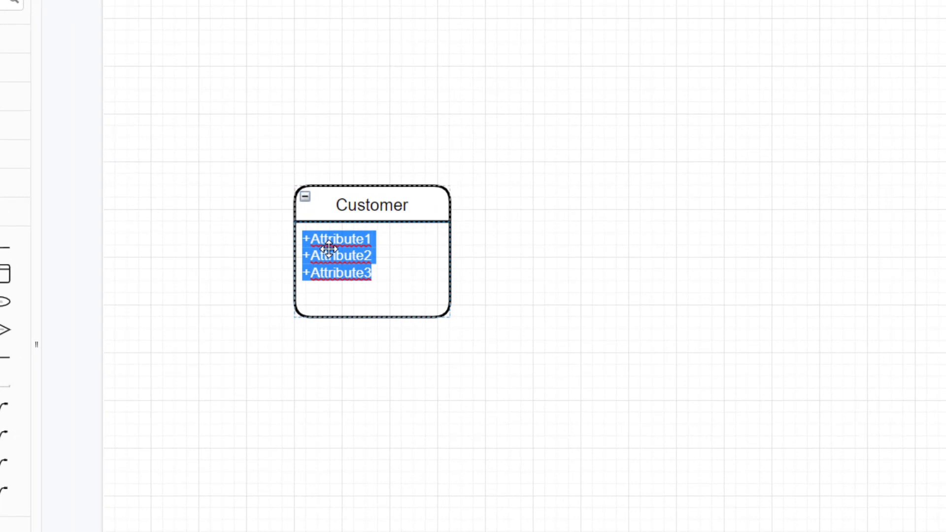
text(+)
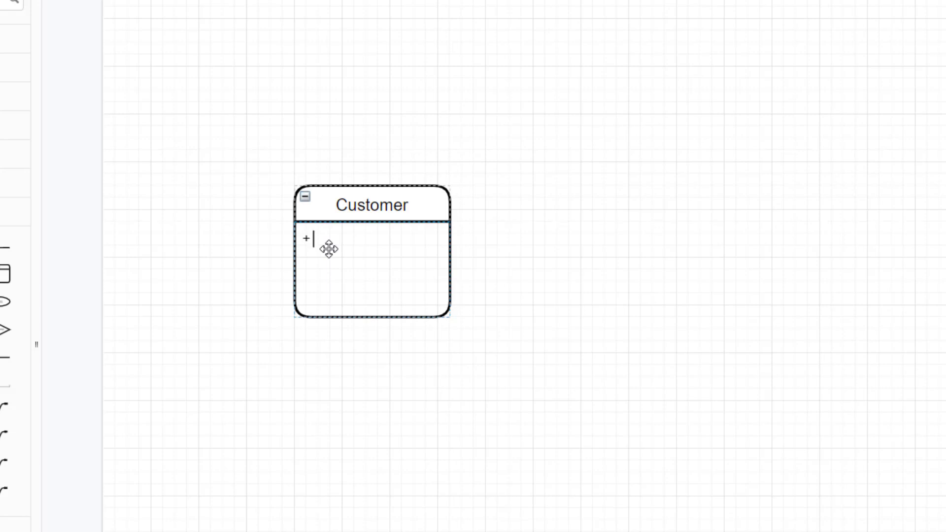
text( customer name)
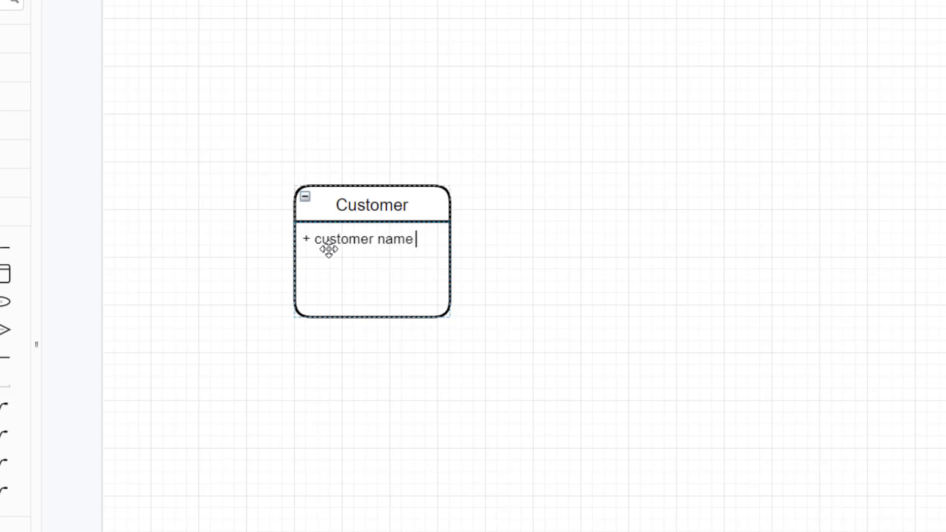
text( [R])
key(Return)
text(+ customer phno)
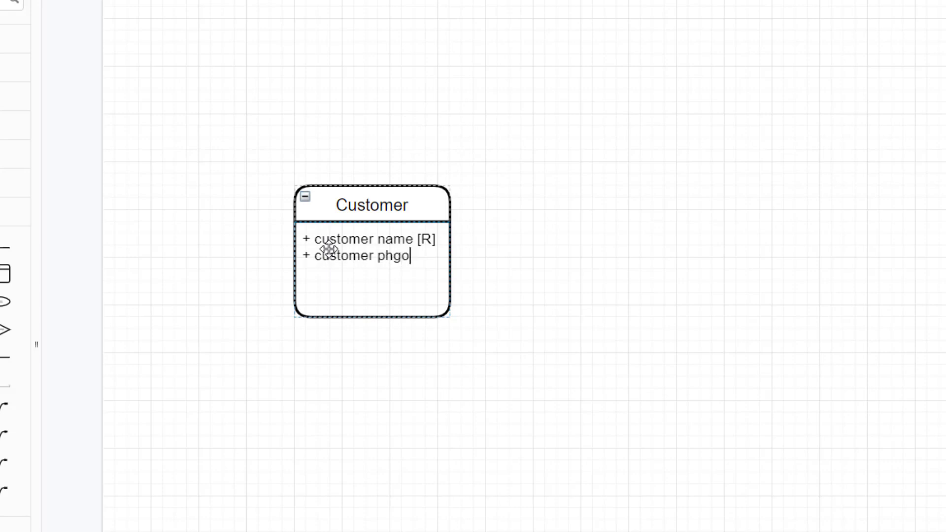
key(BackSpace)
key(BackSpace)
text(one )
text(+customer )
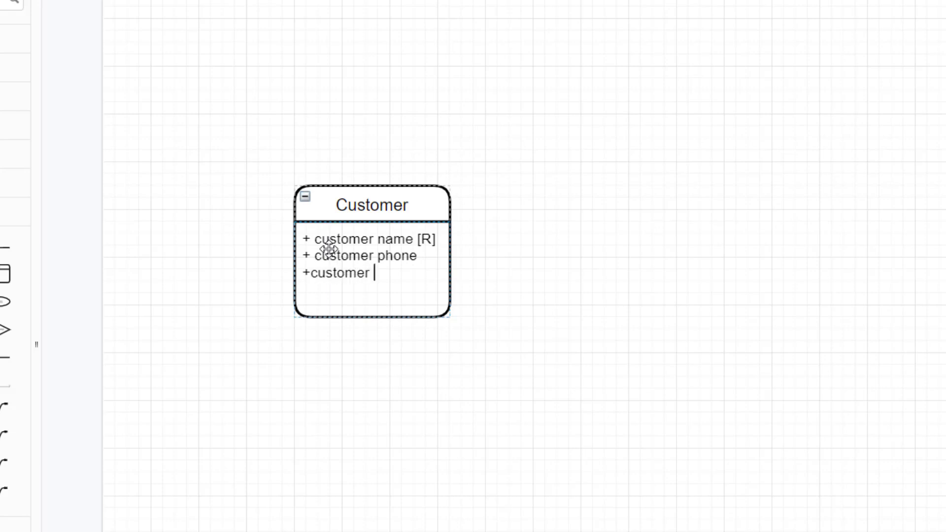
text(email [U)
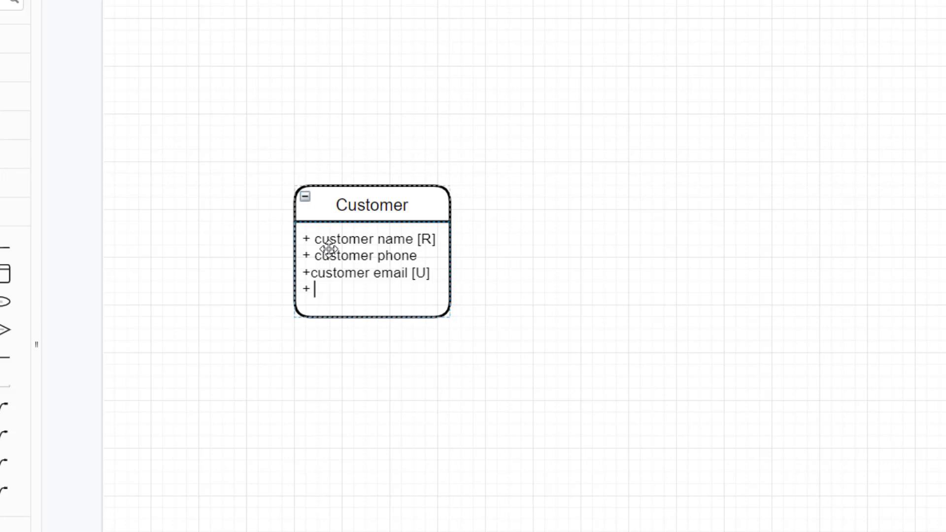
key(Down)
text(cus)
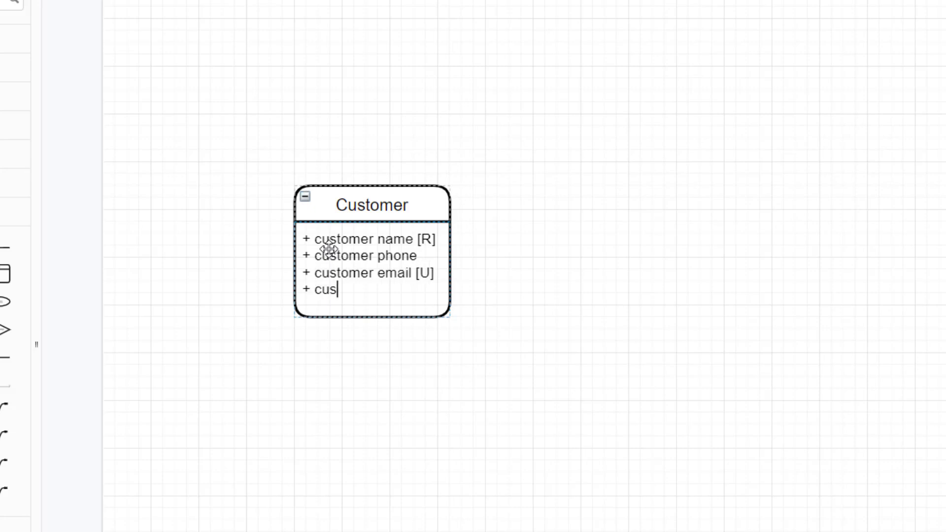
text(tomer pet name)
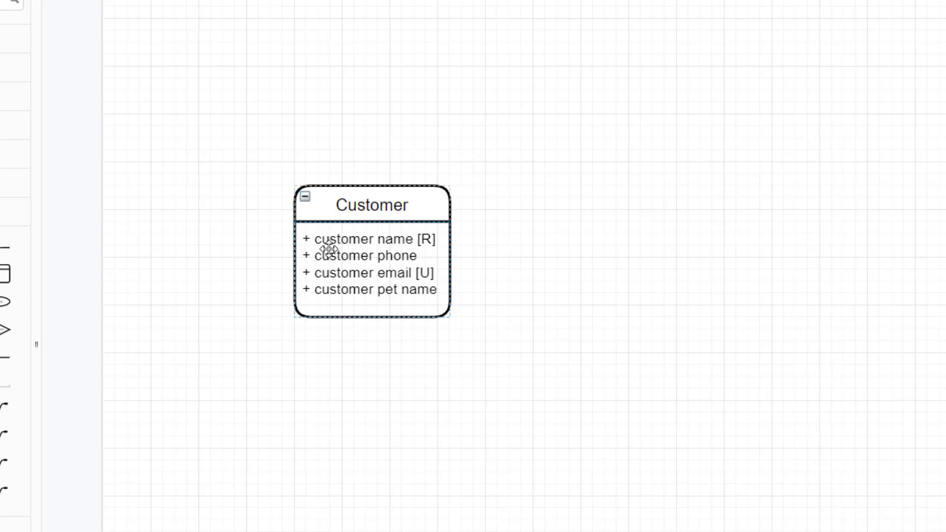
text(ustomer )
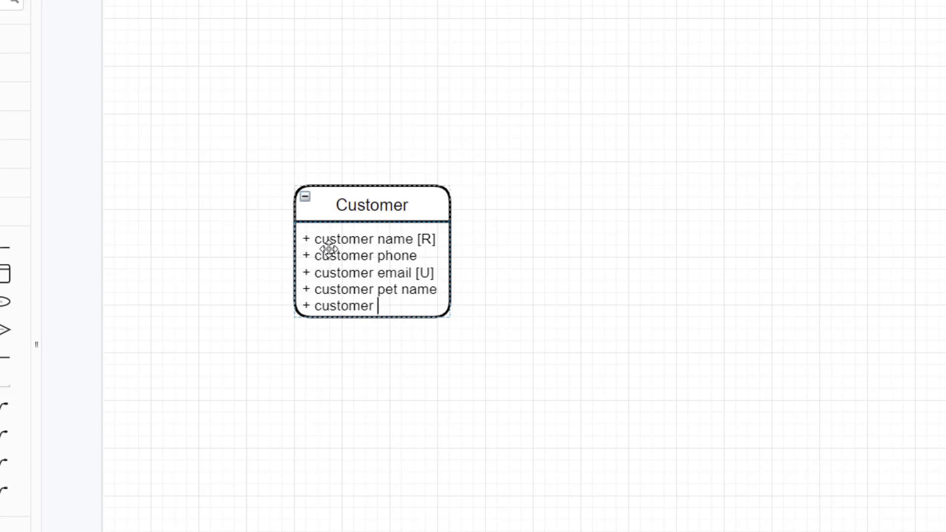
text(eye coloew)
text(customer)
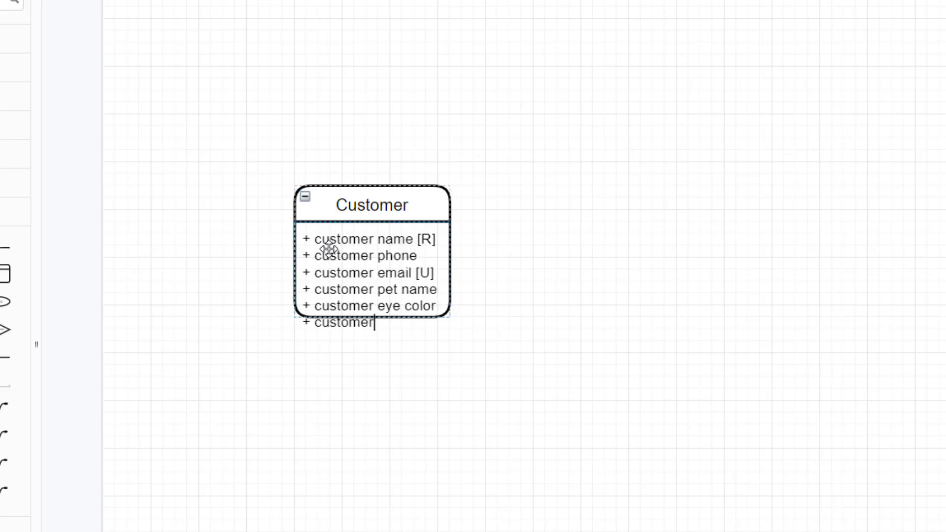
text( whatever)
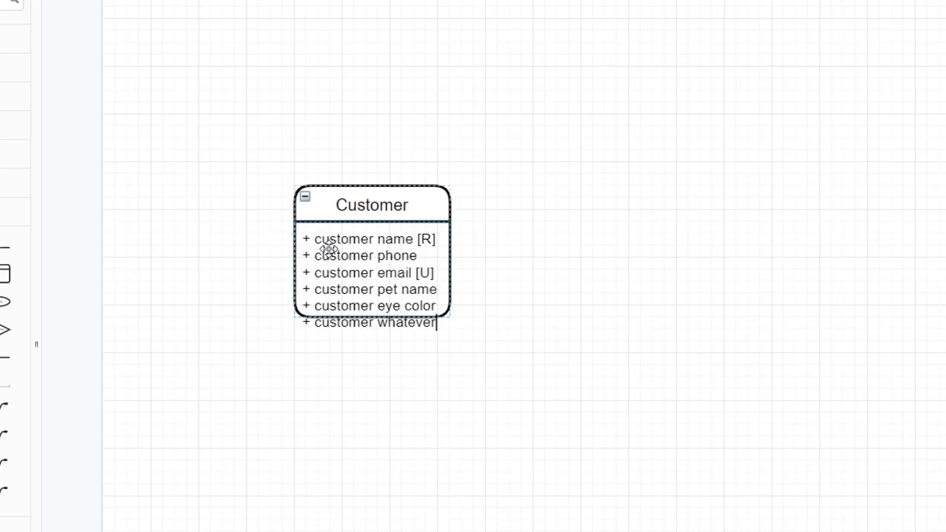
click(371, 256)
click(473, 231)
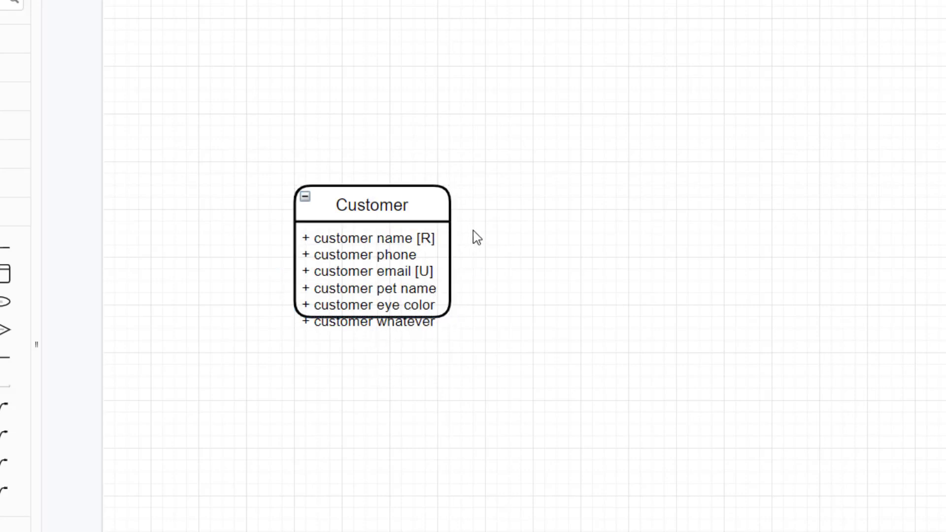
Make the Customer box taller to fit its attributes and move it up-left.
click(448, 314)
drag(452, 320, 457, 360)
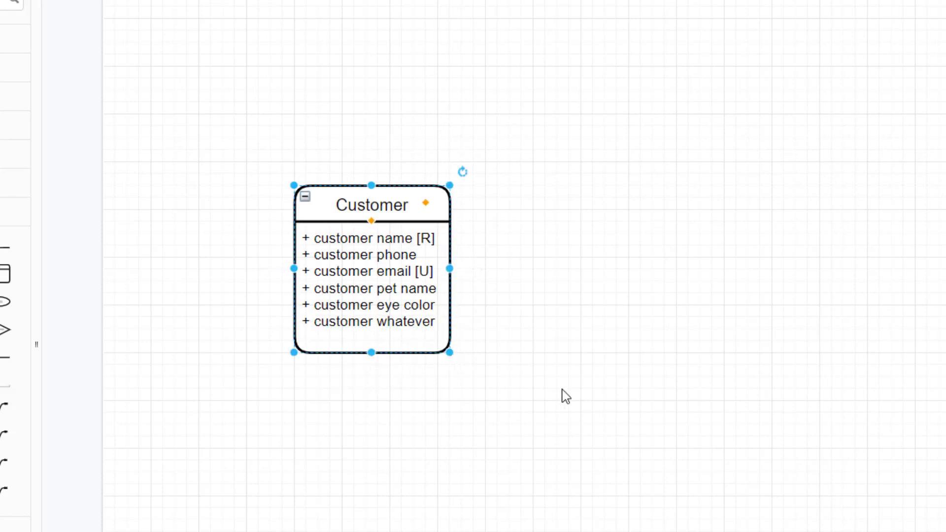
click(564, 394)
drag(386, 185, 343, 160)
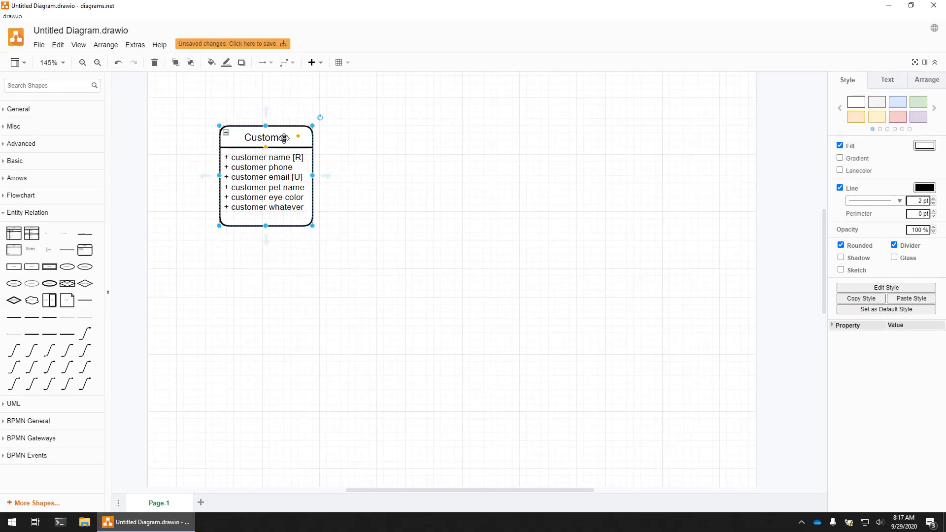
Drop a second Entity table onto the canvas and position it right of Customer.
click(301, 300)
drag(86, 251, 477, 167)
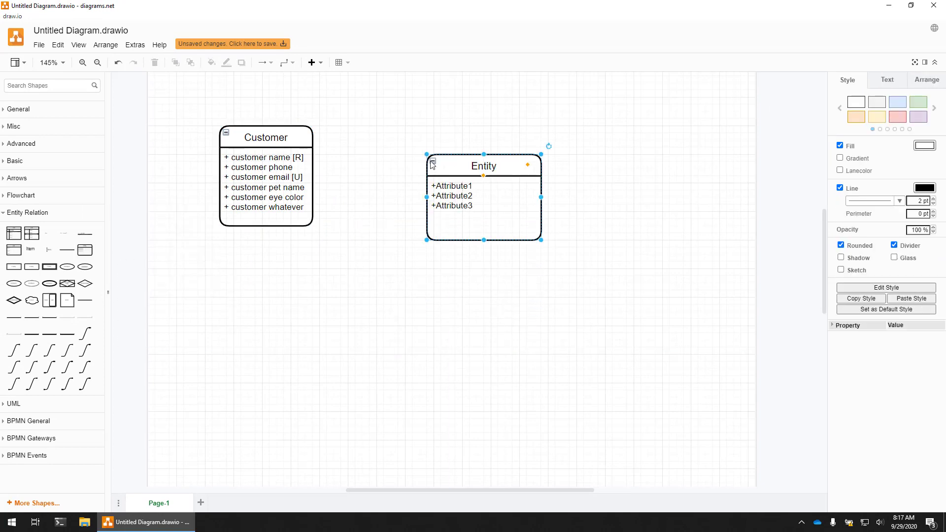
double_click(477, 167)
drag(463, 158, 509, 146)
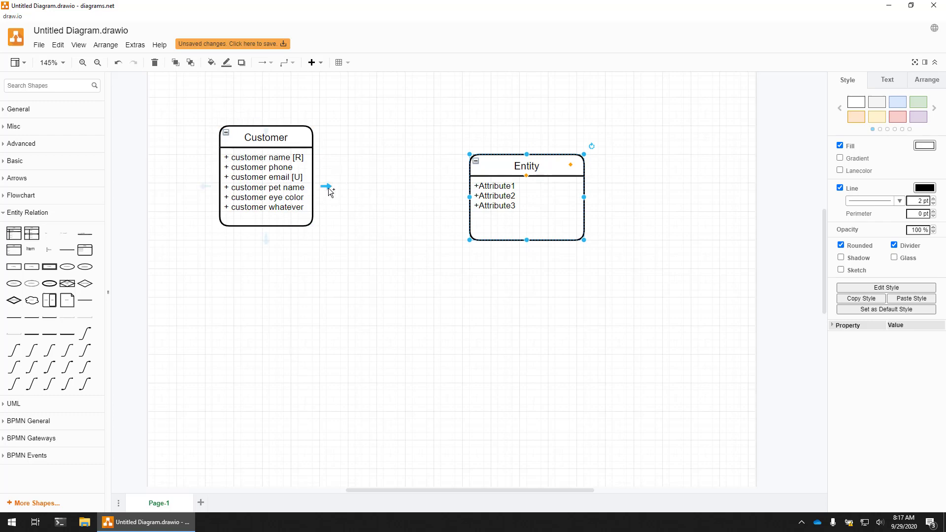
Draw an elbow connector from the Entity's +Attribute3 row to Customer's pet name row.
click(458, 209)
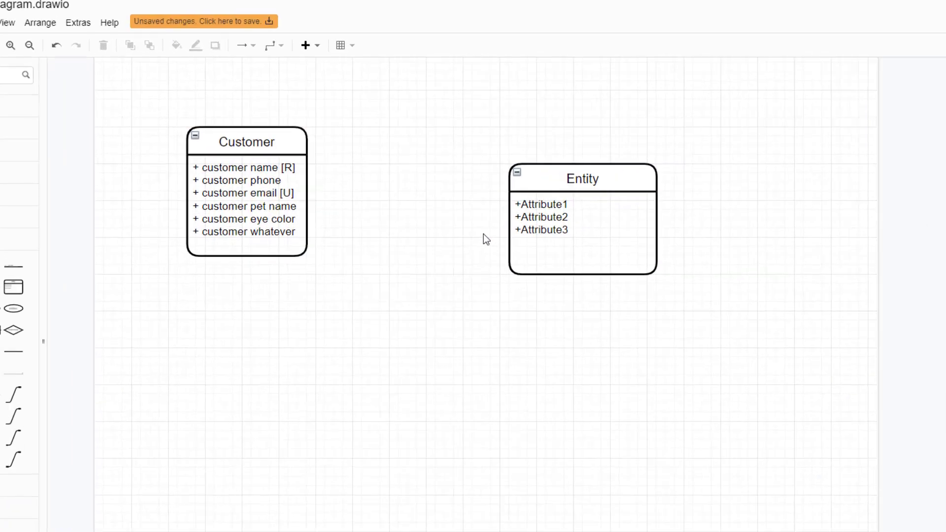
drag(524, 256, 307, 220)
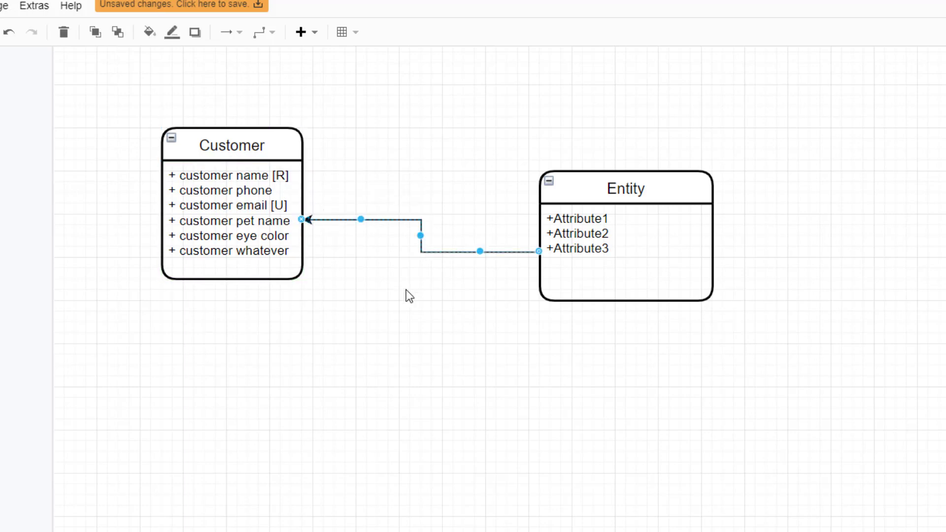
click(477, 346)
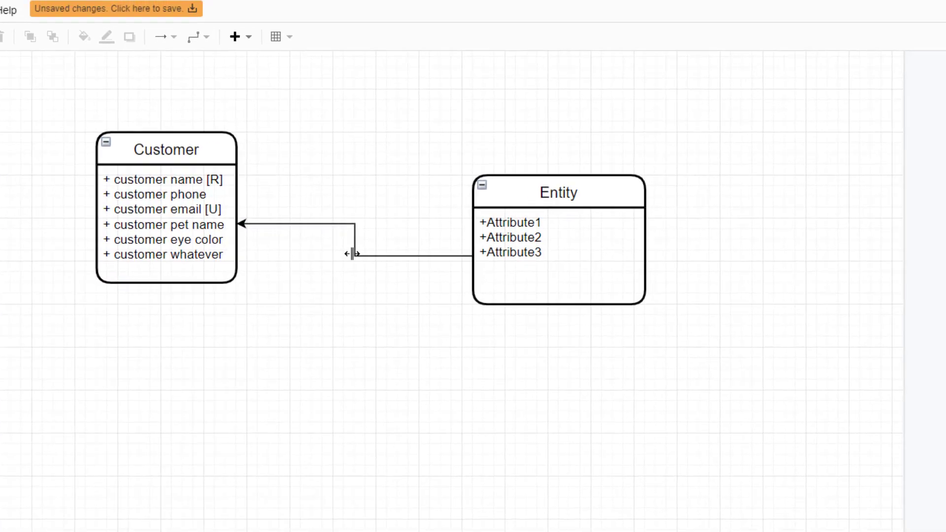
Give the connector an ERmandOne start and ERzeroToMany end, both markers at 12 pt.
click(422, 251)
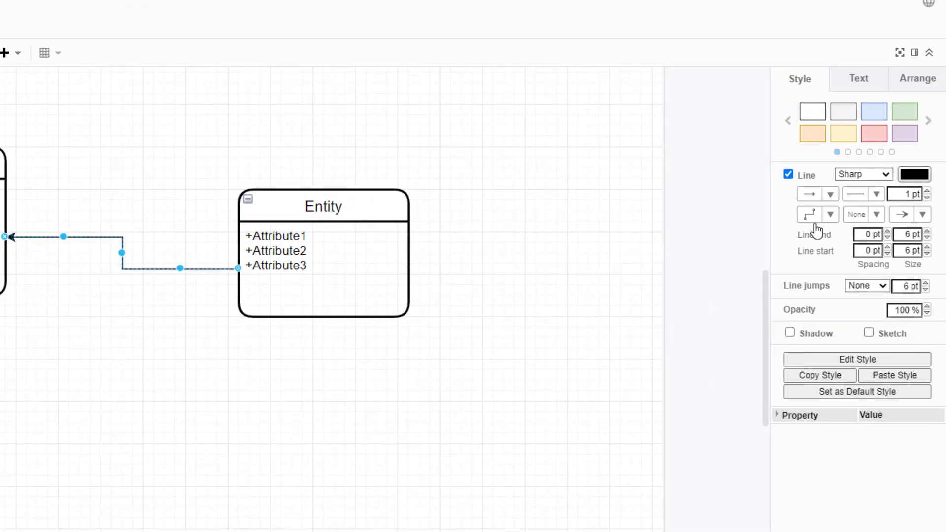
click(878, 217)
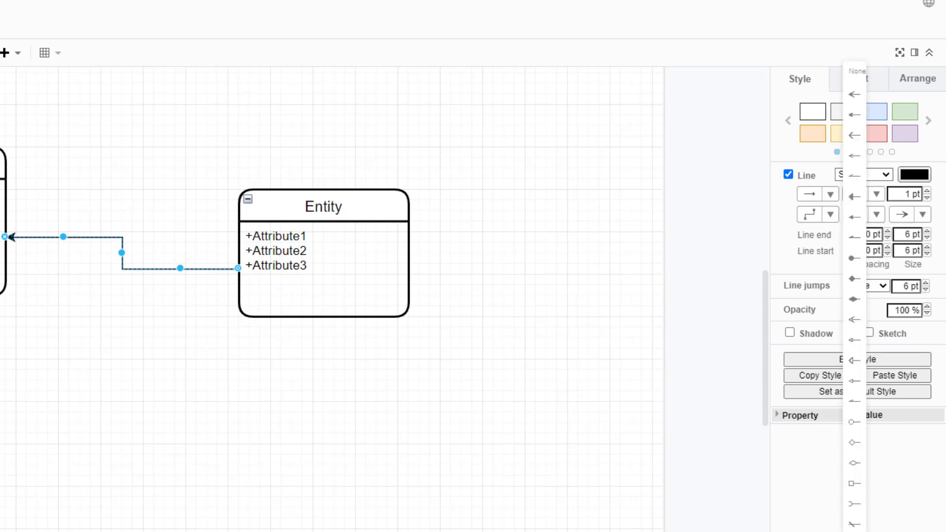
click(855, 525)
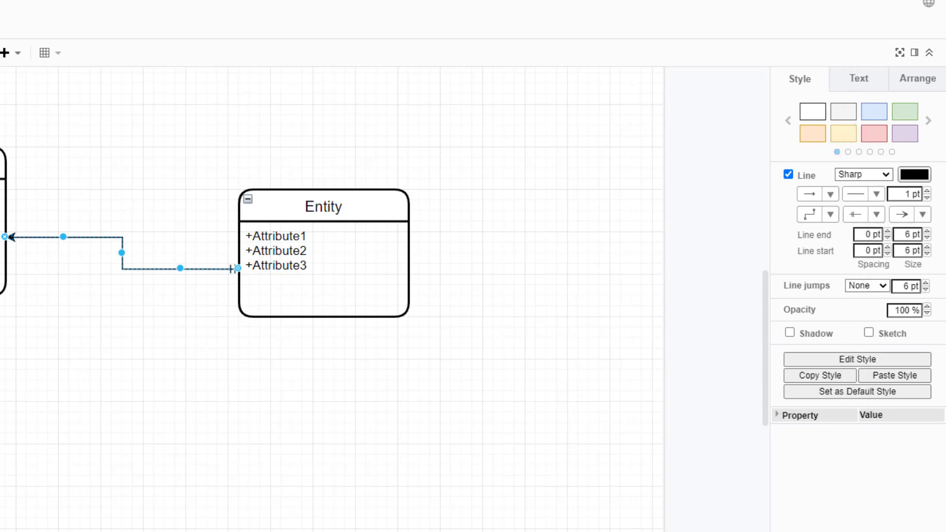
click(925, 215)
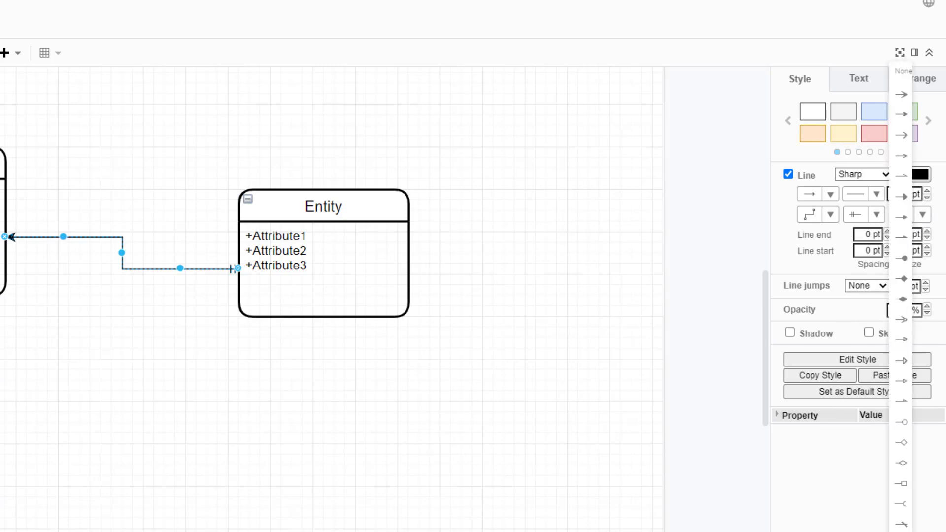
click(901, 524)
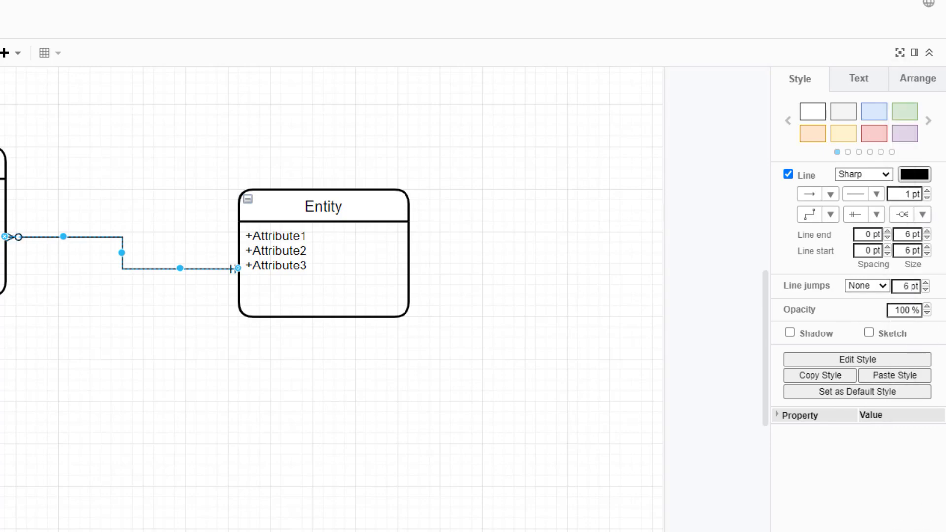
click(928, 231)
click(927, 232)
click(928, 232)
click(928, 231)
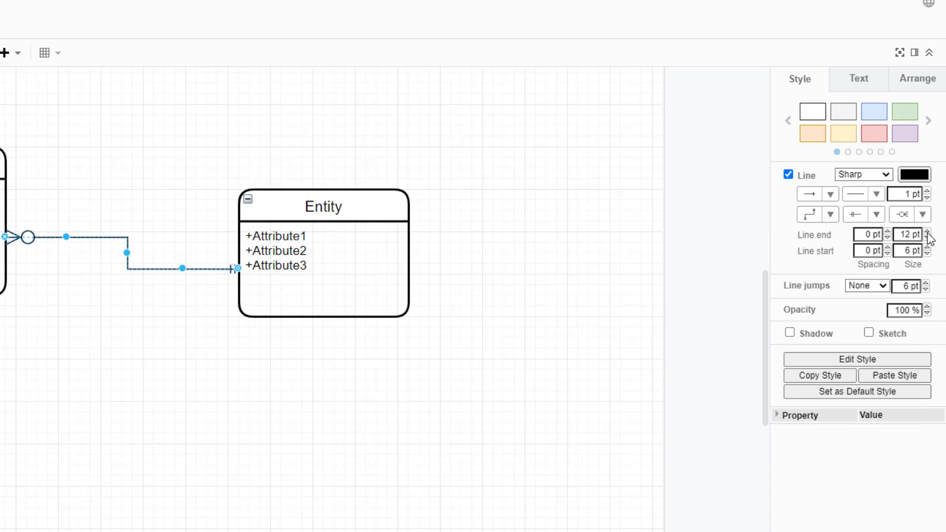
click(927, 248)
click(928, 247)
click(927, 247)
click(928, 248)
Reposition the Entity table beside Customer and shift Customer up-left.
click(163, 377)
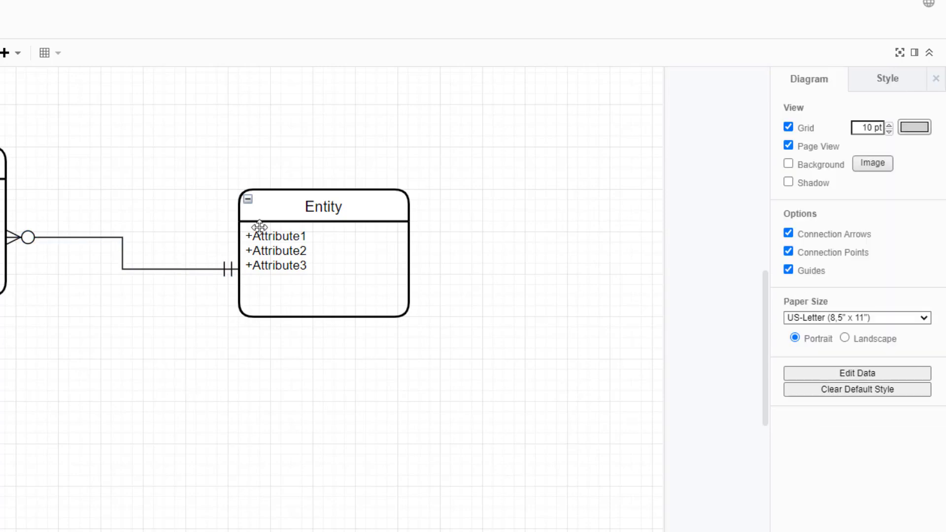
drag(289, 212, 362, 142)
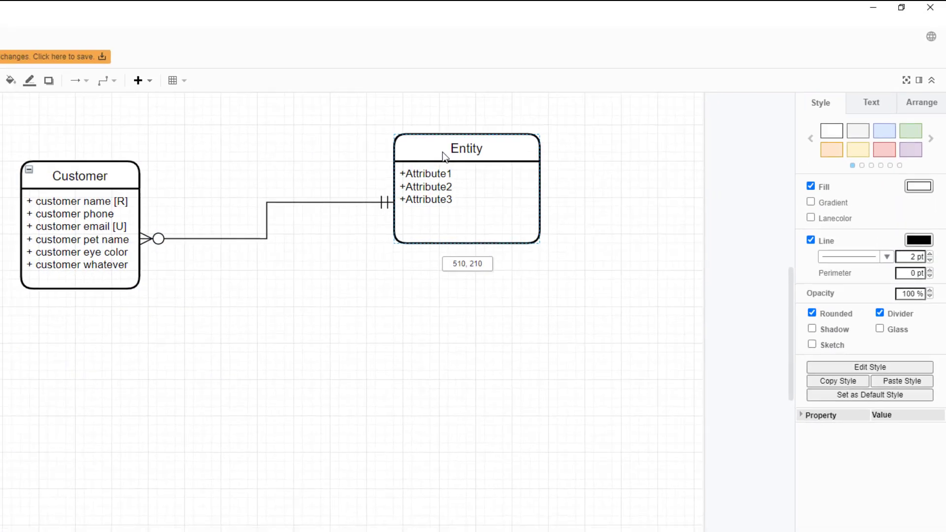
drag(445, 157, 436, 266)
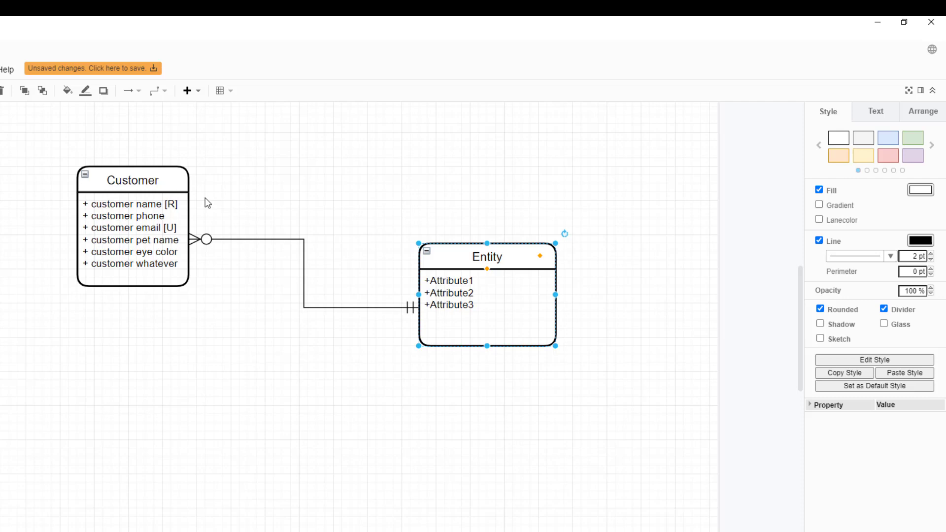
drag(150, 189, 118, 176)
Label the Customer–Entity relationship line 'Buys / Blah By'.
click(288, 239)
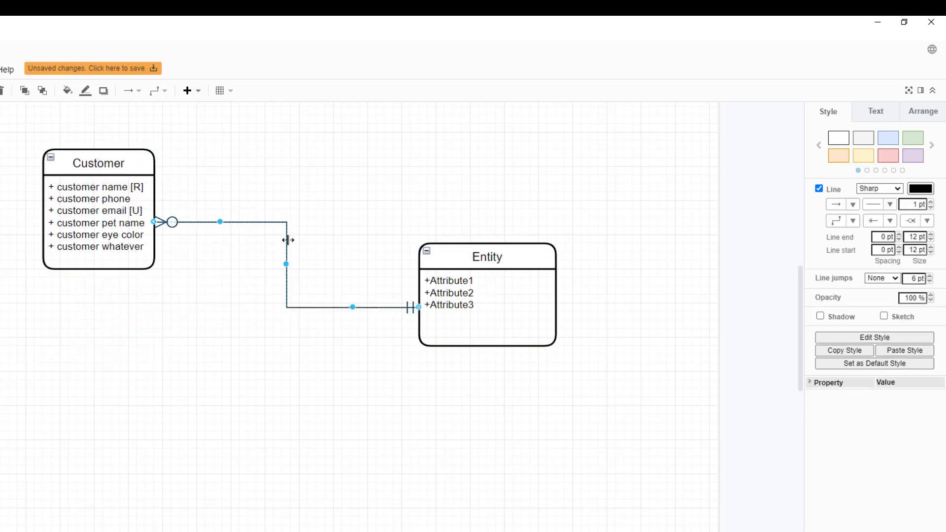
double_click(287, 244)
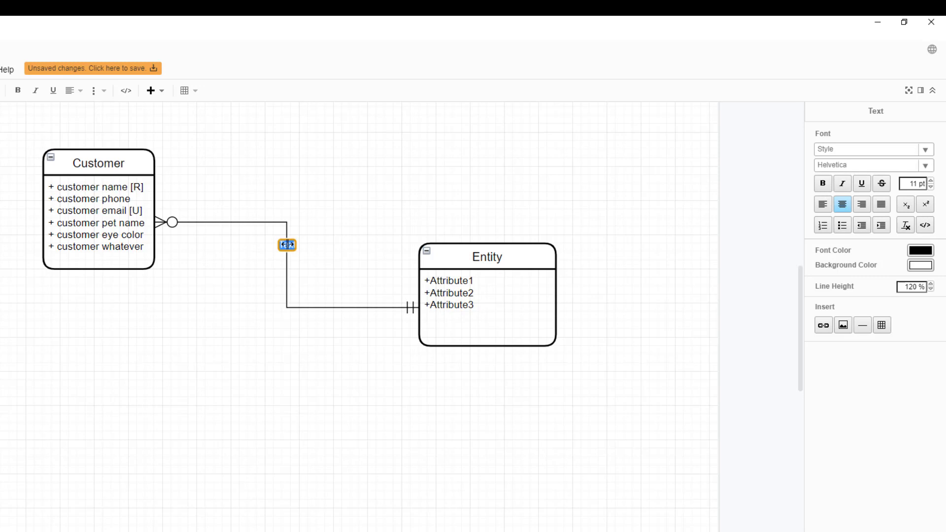
text(Buys / )
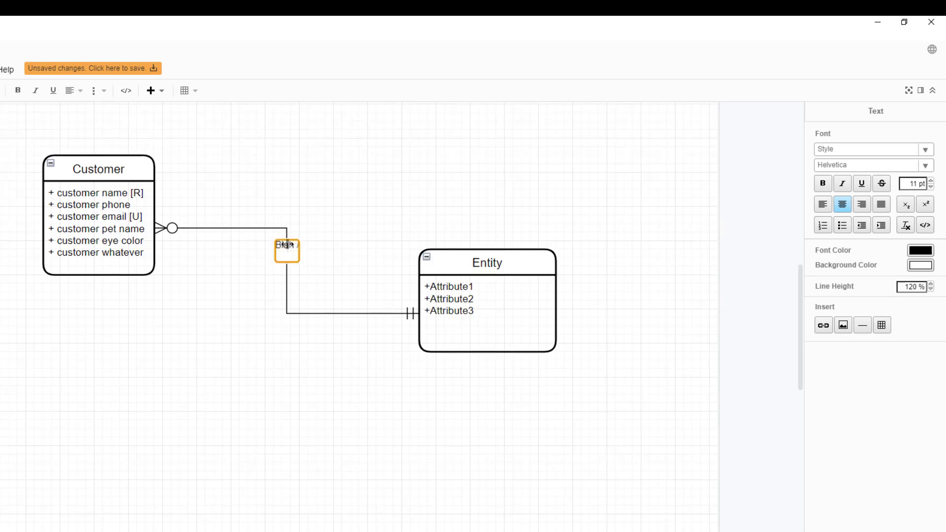
text(Blah By)
click(367, 265)
click(289, 254)
click(289, 255)
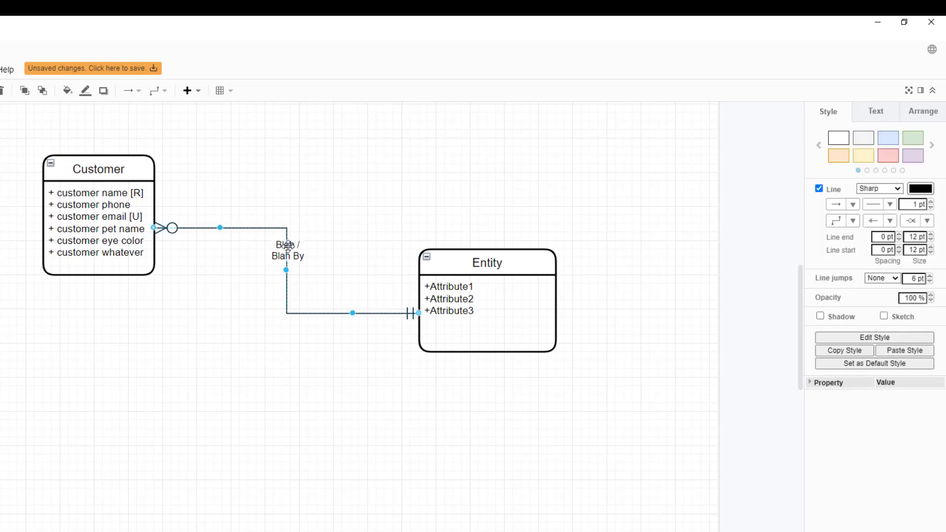
click(286, 251)
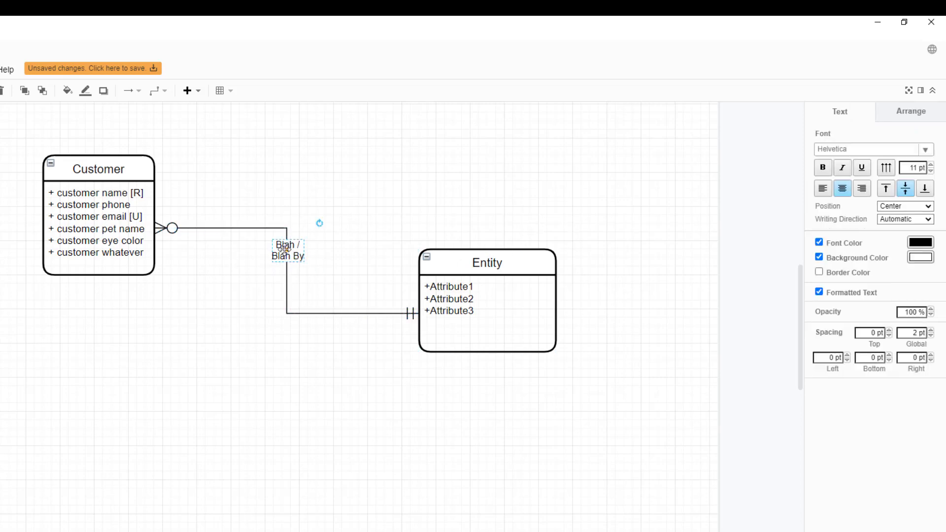
key(Escape)
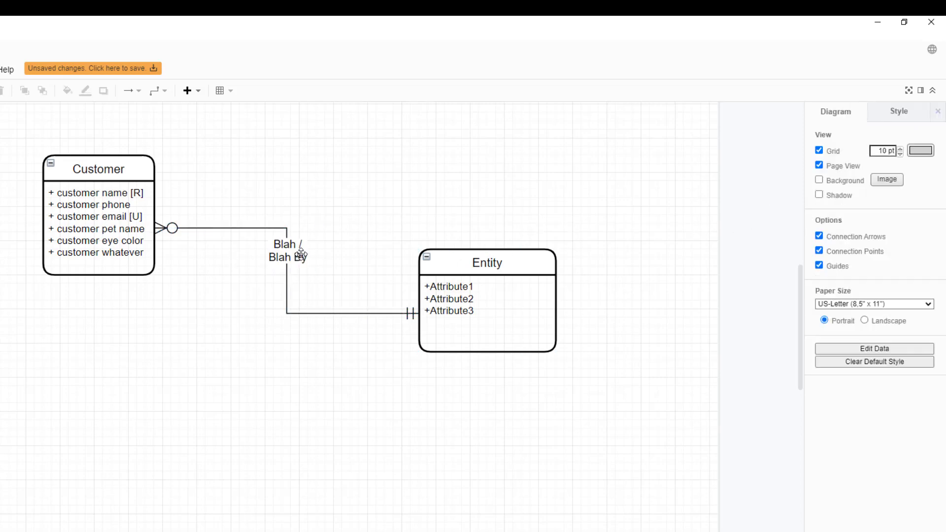
Apply the yellow style swatch to the Entity table and the purple swatch to Customer.
click(445, 265)
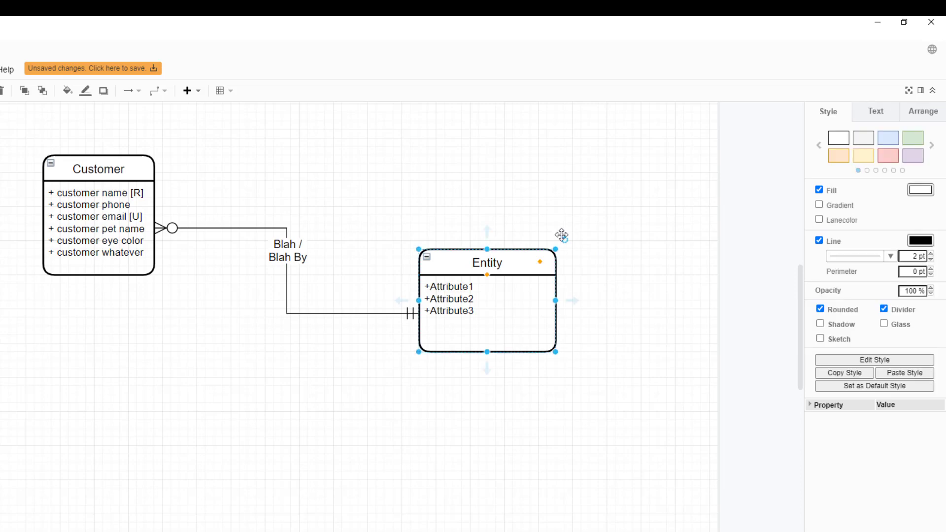
click(869, 157)
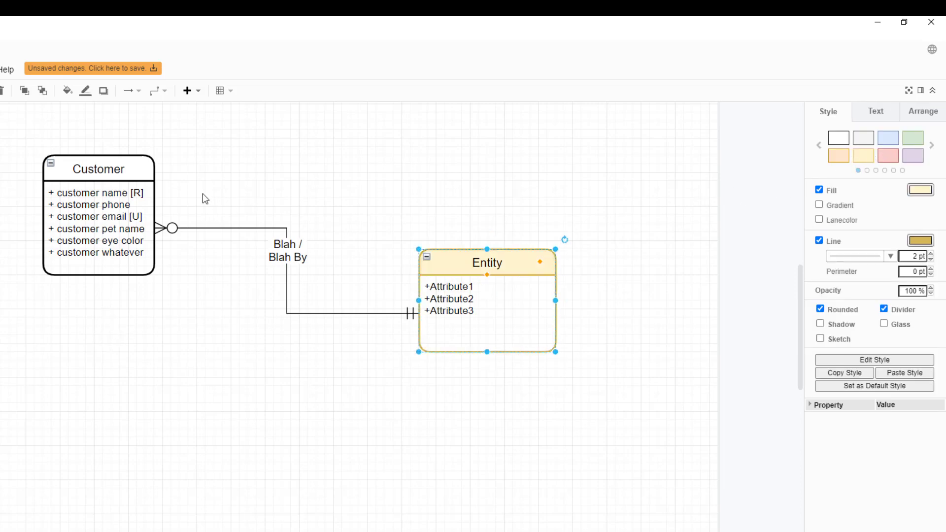
click(123, 170)
click(913, 156)
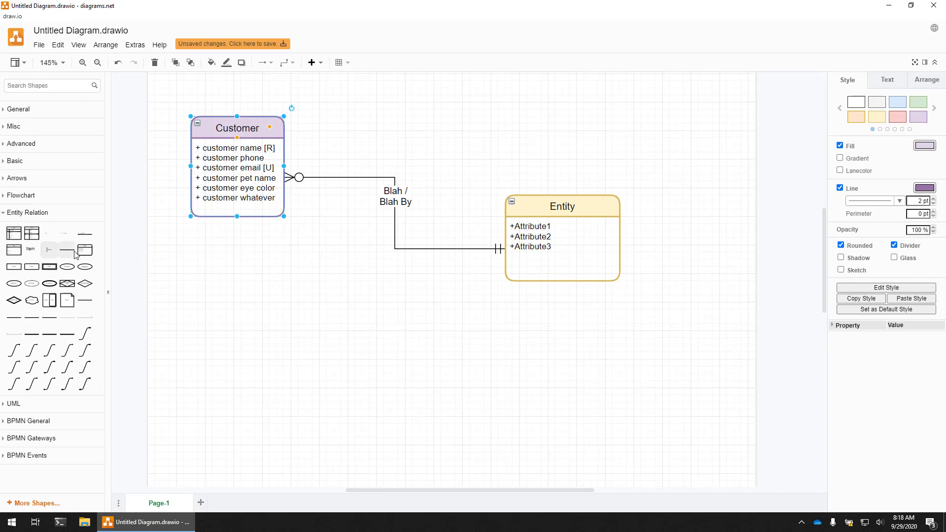
Add two narrower Entity boxes below and connect the lower-right one to the yellow Entity.
drag(85, 250, 247, 306)
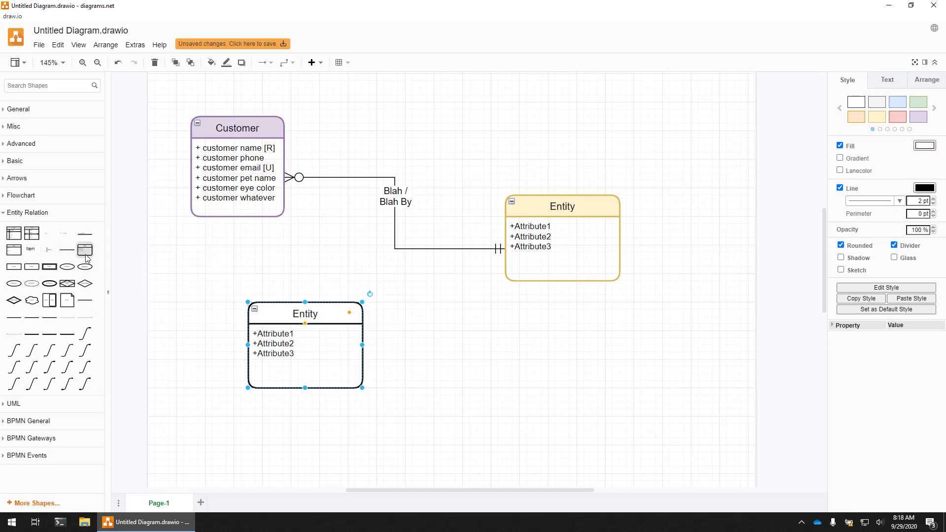
drag(85, 250, 501, 359)
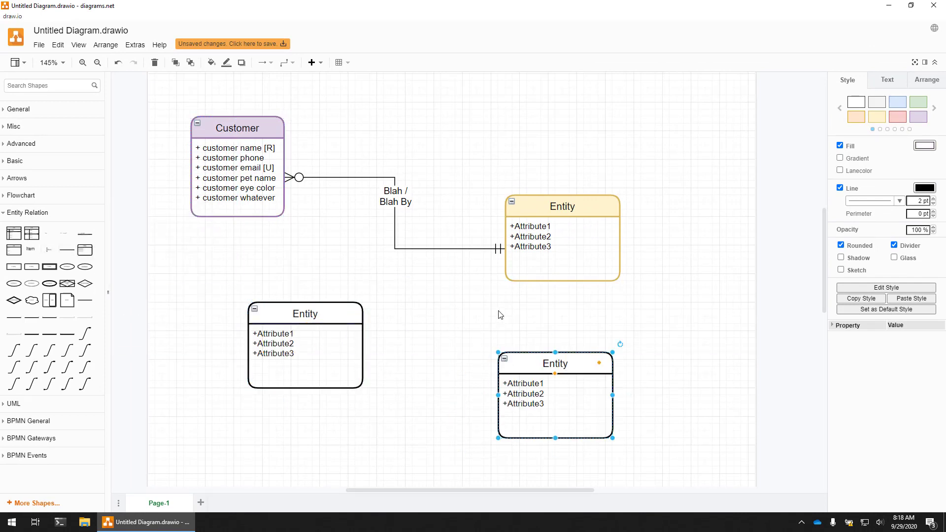
click(358, 340)
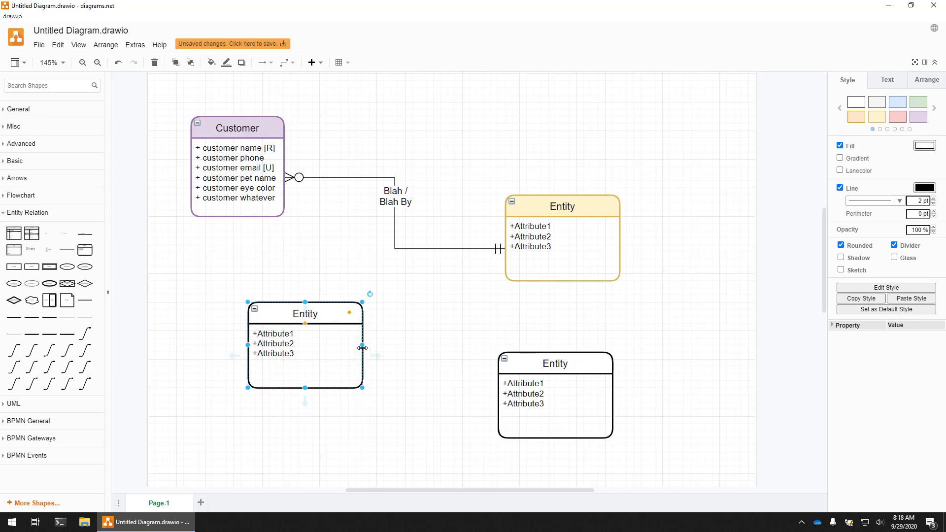
drag(315, 348, 312, 348)
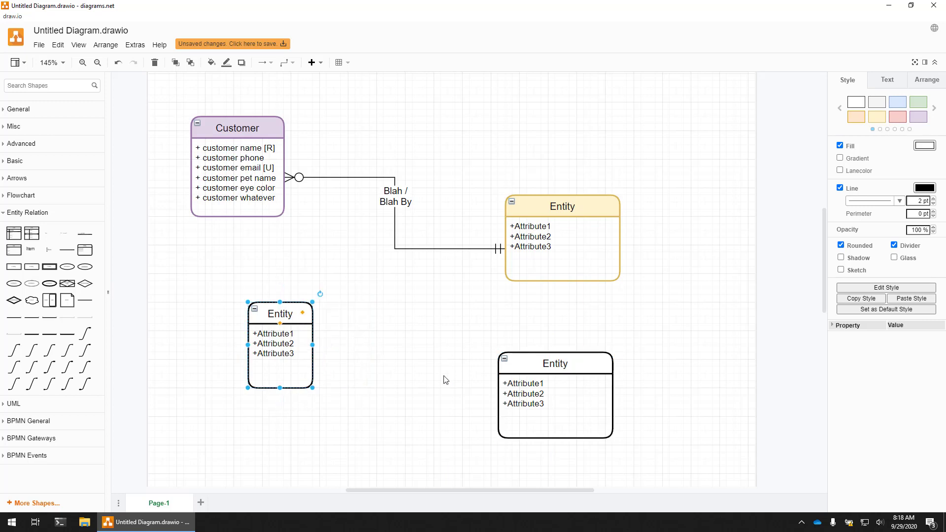
click(604, 398)
drag(611, 397, 555, 396)
drag(527, 336, 562, 282)
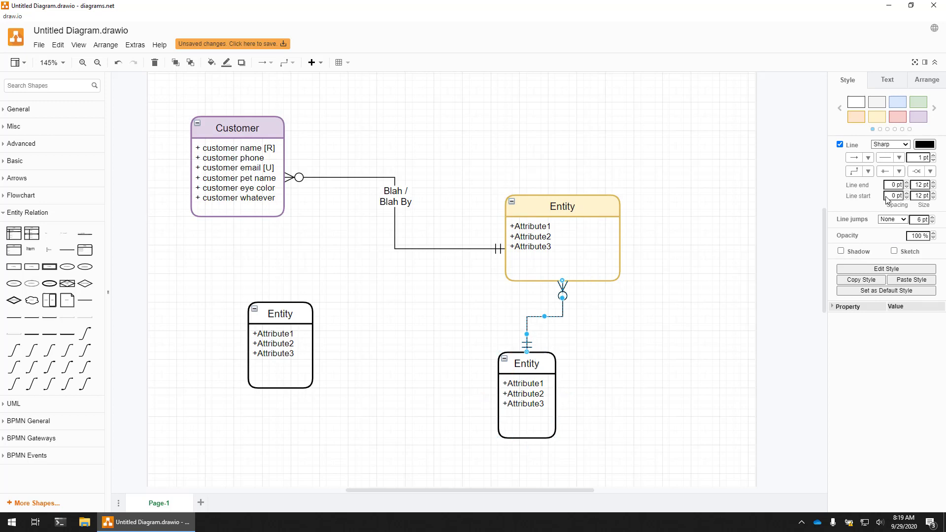
Give the connector an ERzeroToMany line start and an ERzeroToOne line end.
click(899, 171)
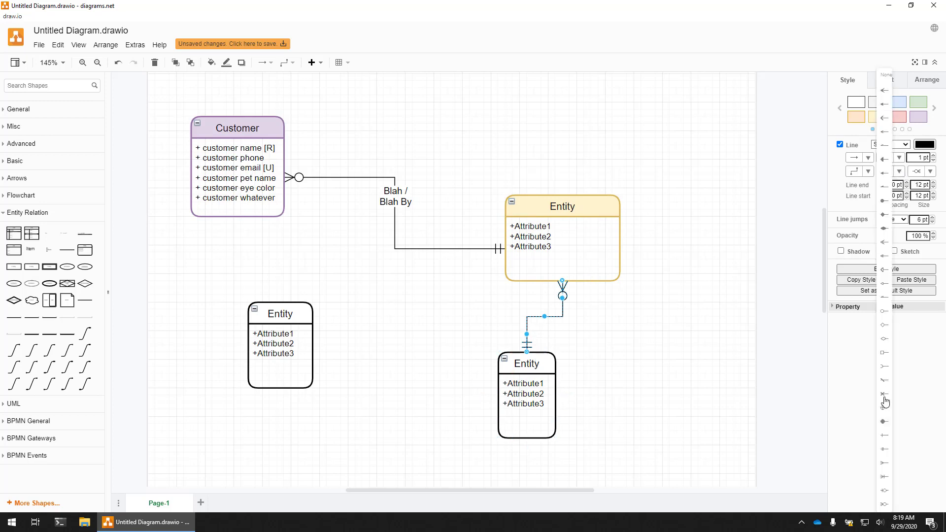
click(885, 503)
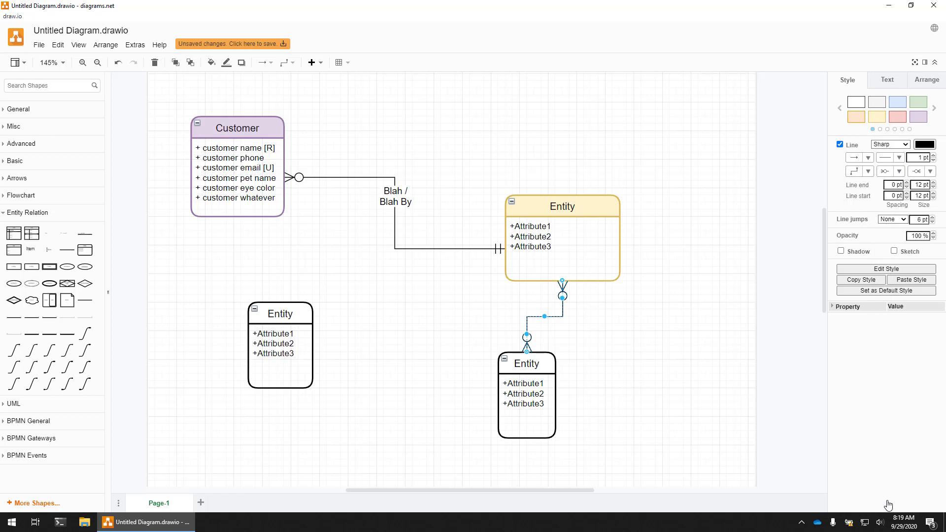
click(931, 171)
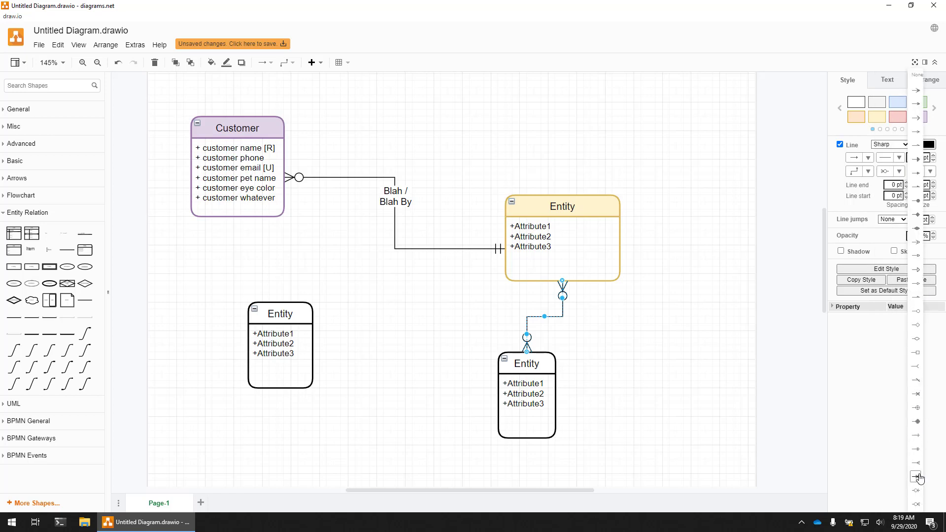
click(917, 490)
click(367, 376)
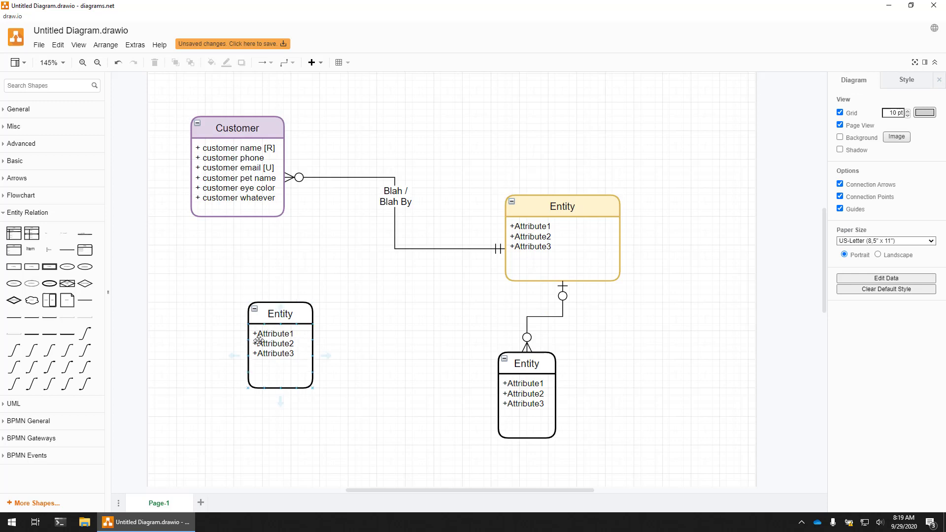
Connect the left entity to the yellow entity and raise the Blah / Blah By line's endpoint.
drag(326, 359, 505, 266)
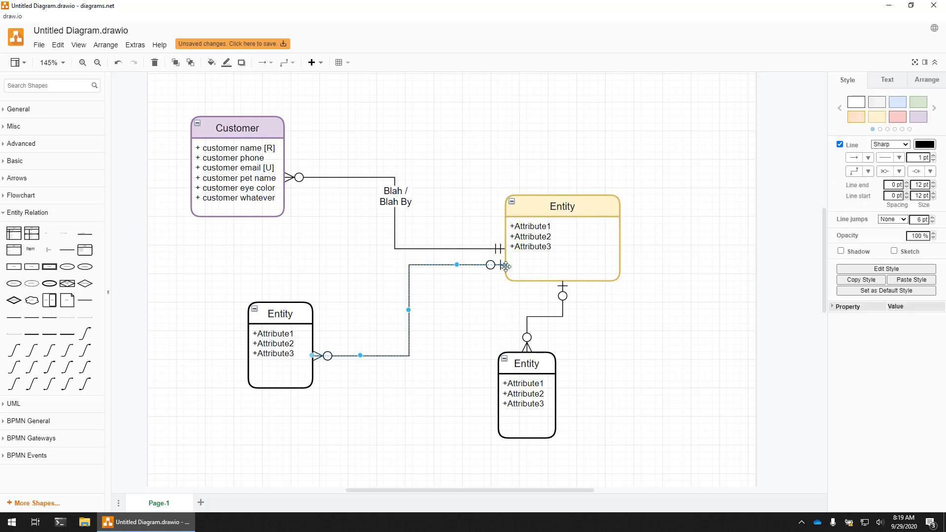
click(477, 248)
drag(506, 250, 505, 233)
click(430, 317)
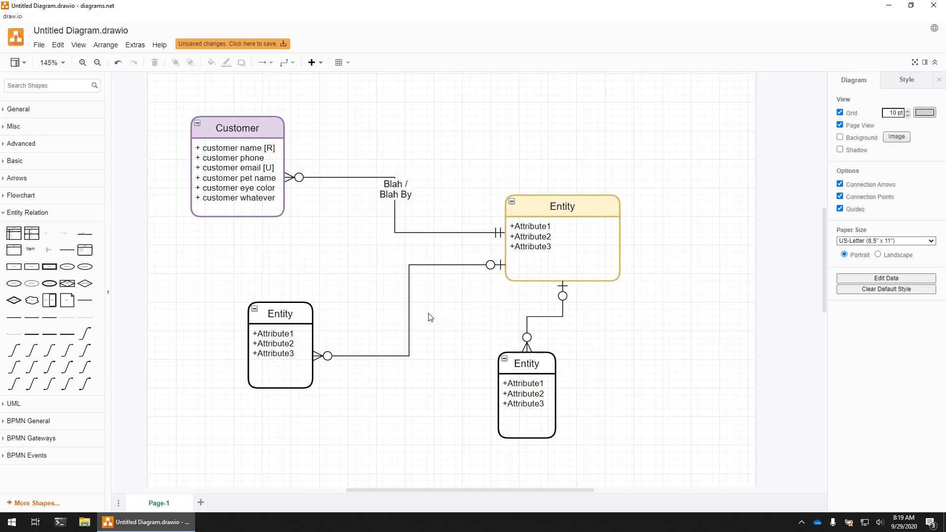
Label the new connector 'Foo / Bar'.
click(409, 318)
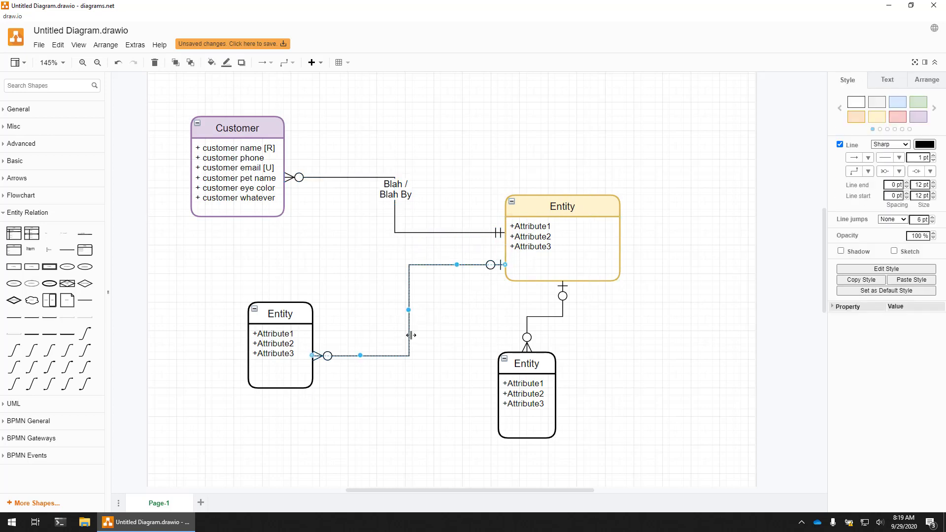
double_click(409, 334)
text(Foo /)
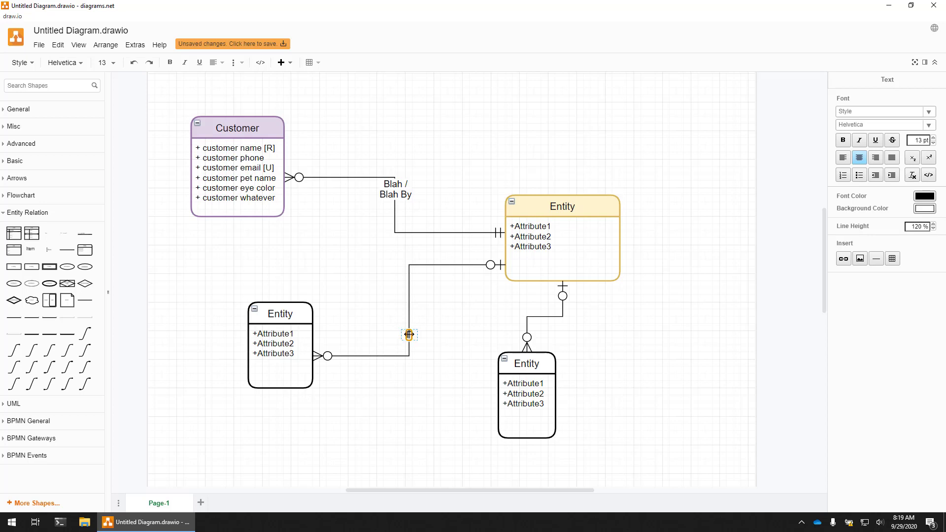
text( Bar)
click(435, 369)
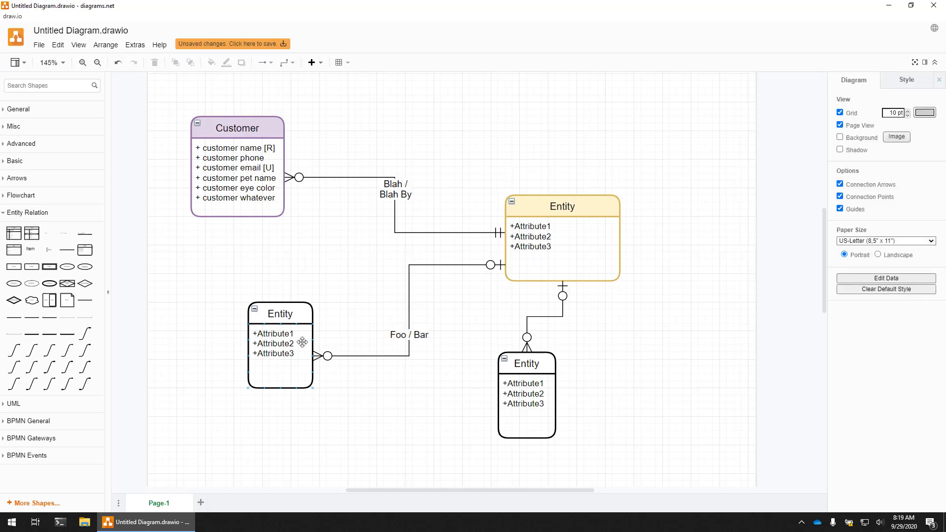
click(285, 316)
Move the left entity up and place the bottom entity below-right of the yellow entity.
drag(298, 305, 283, 287)
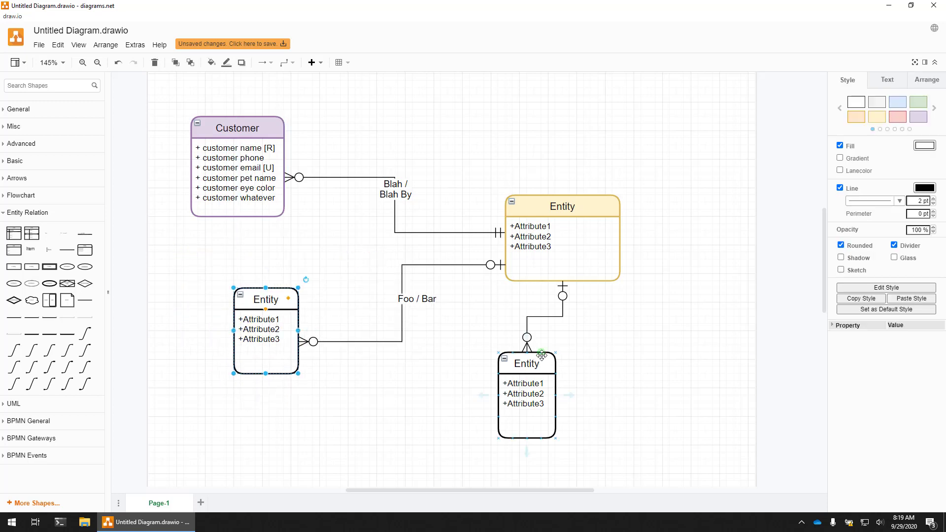
drag(540, 351, 669, 352)
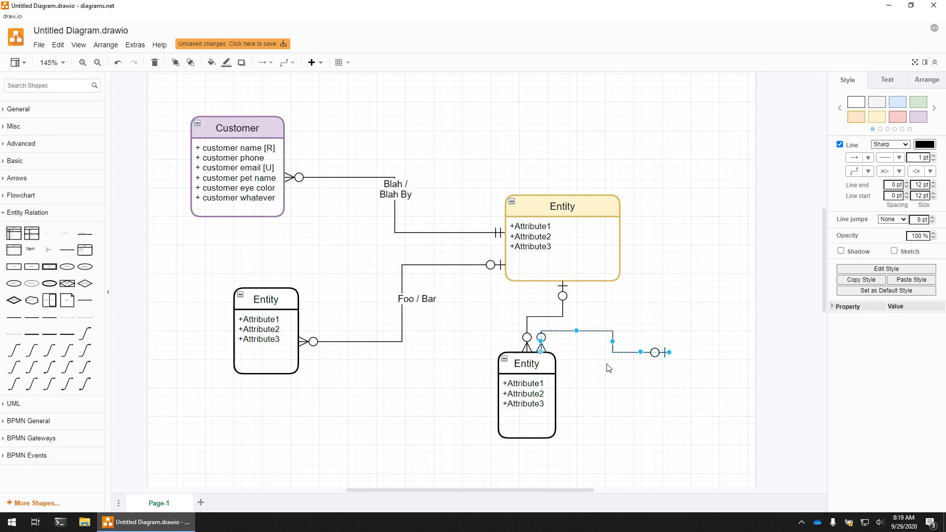
key(ctrl+z)
click(540, 364)
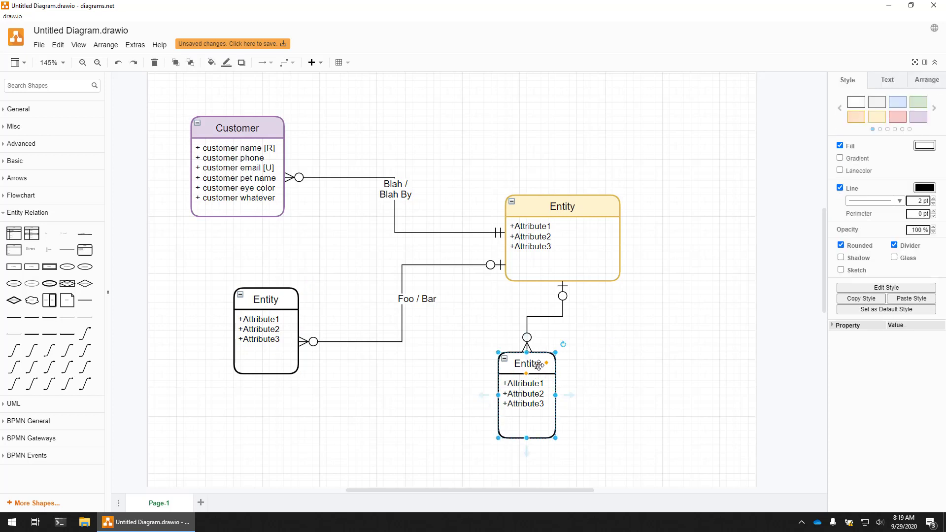
drag(543, 364, 671, 309)
drag(705, 253, 733, 281)
Shift the yellow entity left, lower the left entity, and raise the right entity closer.
drag(598, 235, 518, 220)
drag(285, 293, 271, 313)
drag(675, 325, 612, 294)
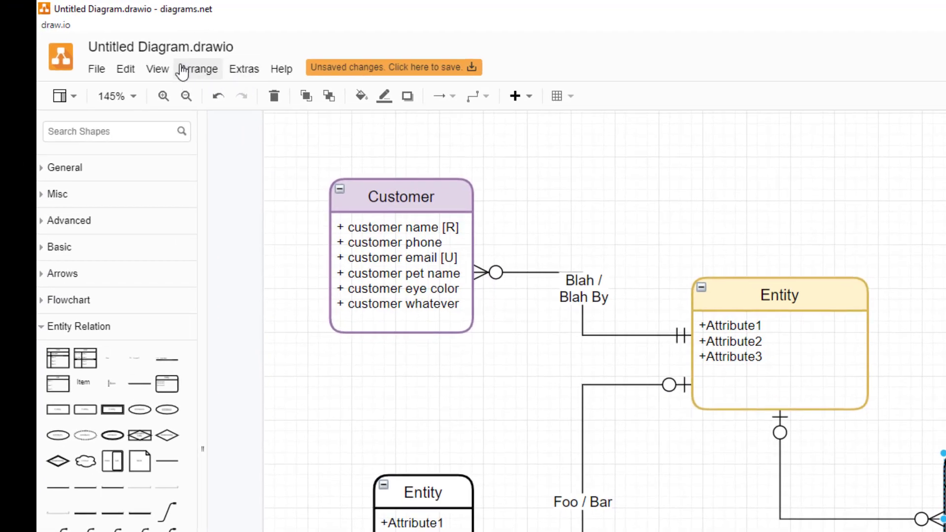
Turn off the View grid and nudge the yellow entity left, then slightly back right.
click(156, 69)
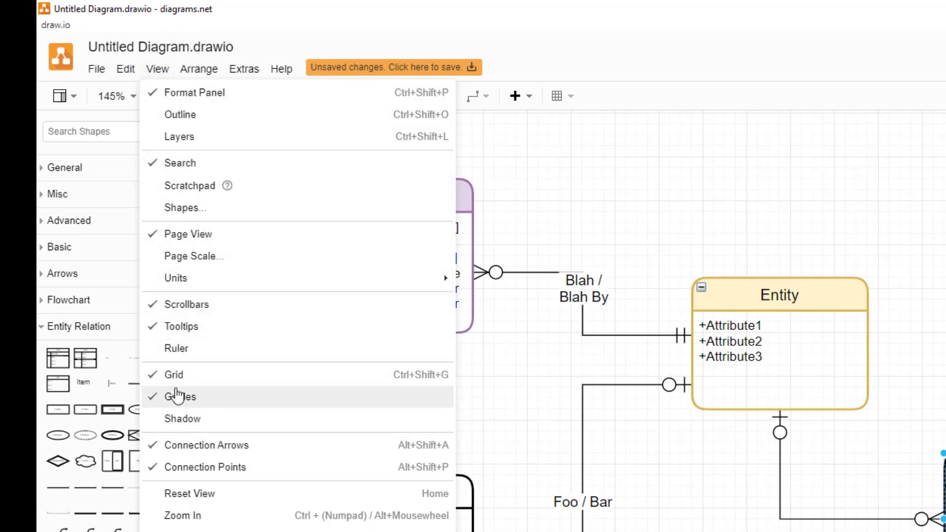
click(197, 376)
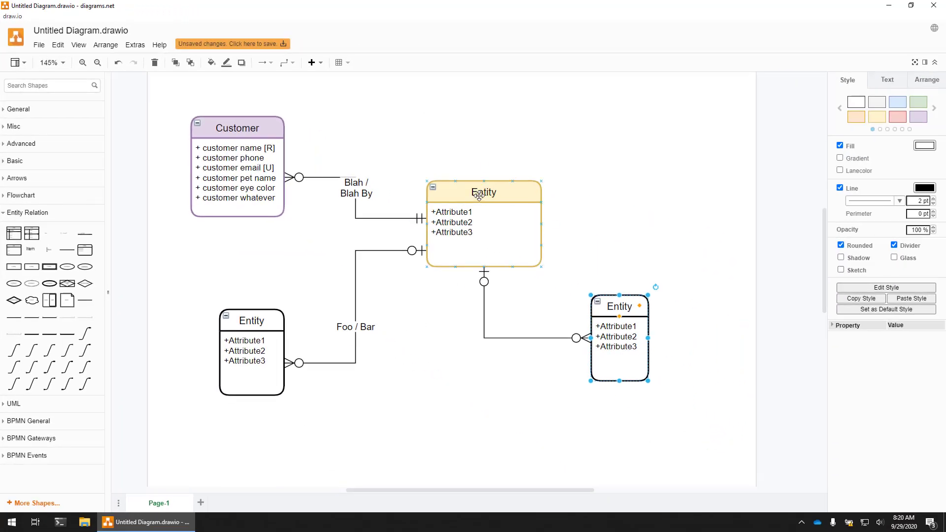
drag(479, 194, 447, 198)
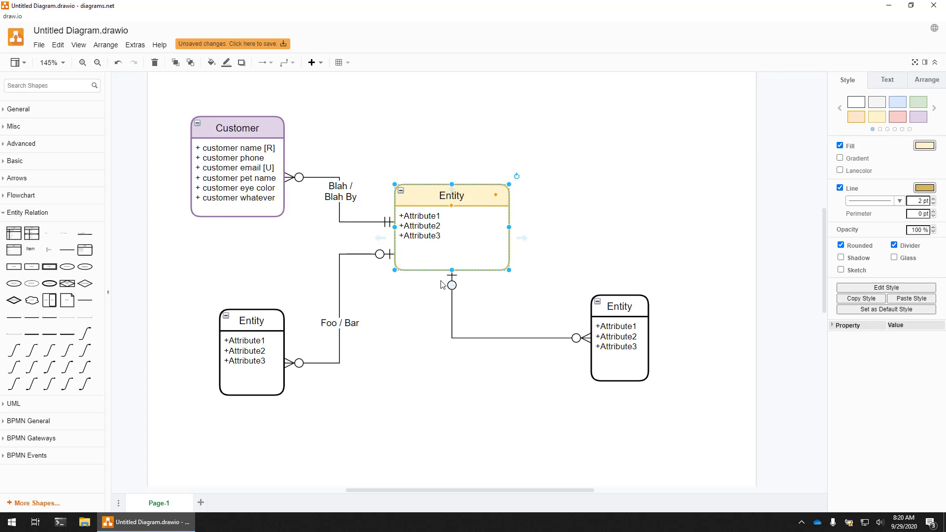
drag(451, 206, 482, 205)
click(412, 347)
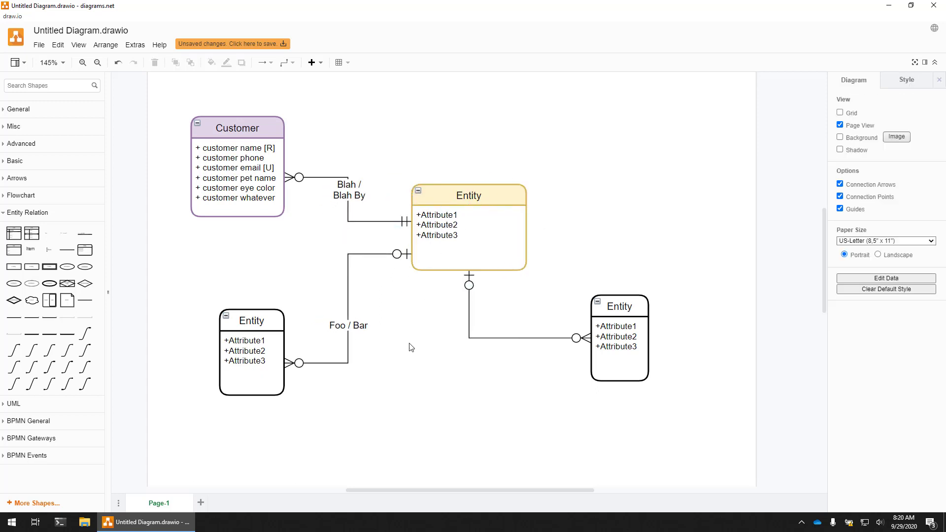